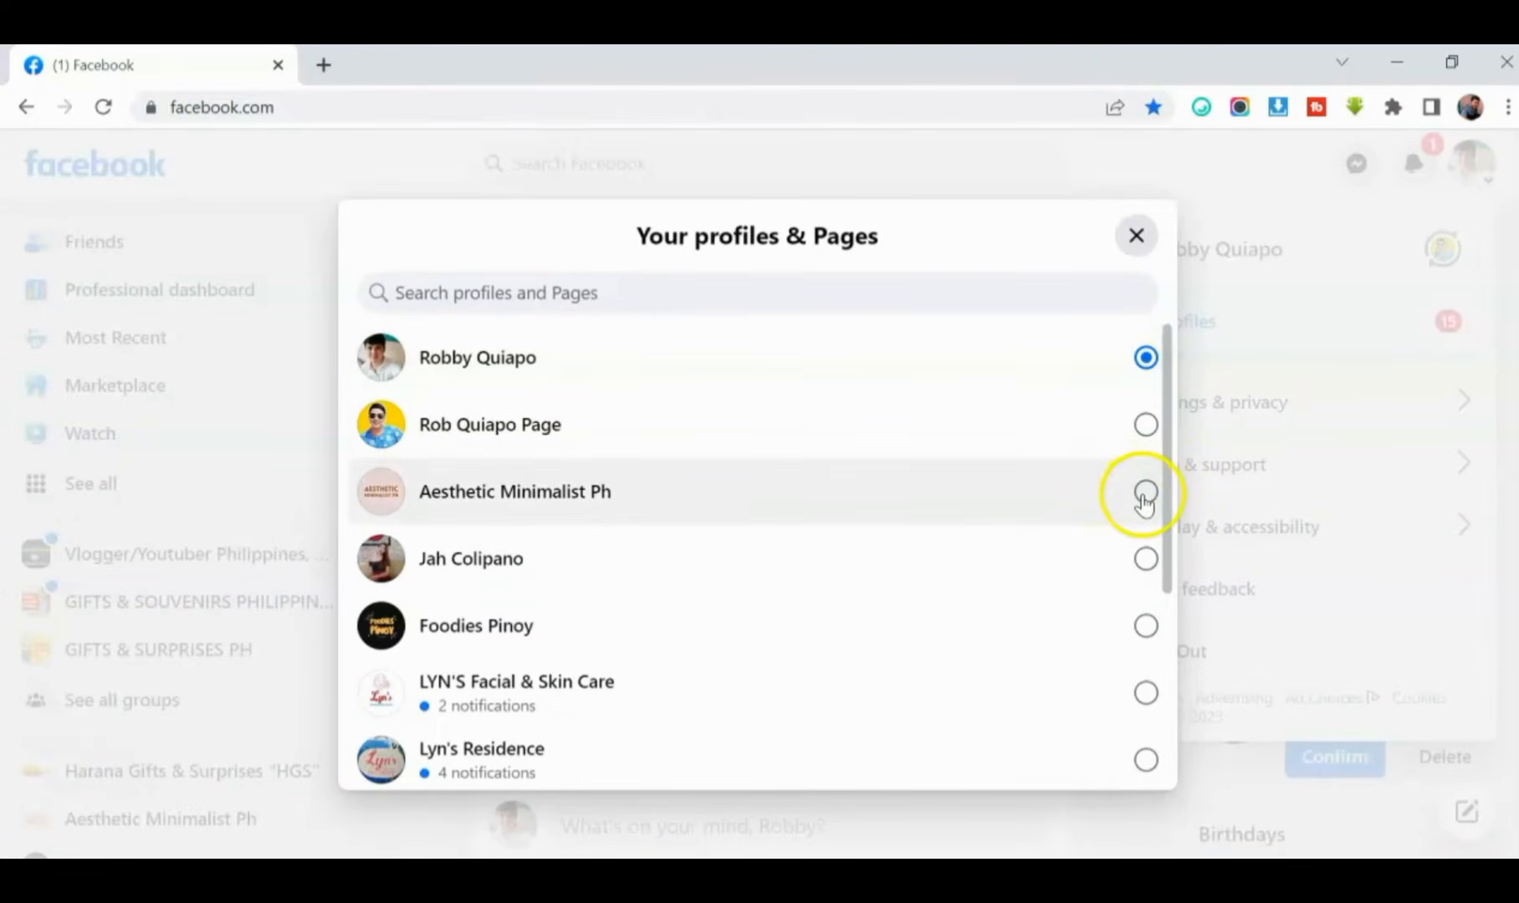
- Switch to the Aesthetic Minimalist Ph profile and open its Facebook Page
{"action": "left_click", "coordinate": [1144, 495]}
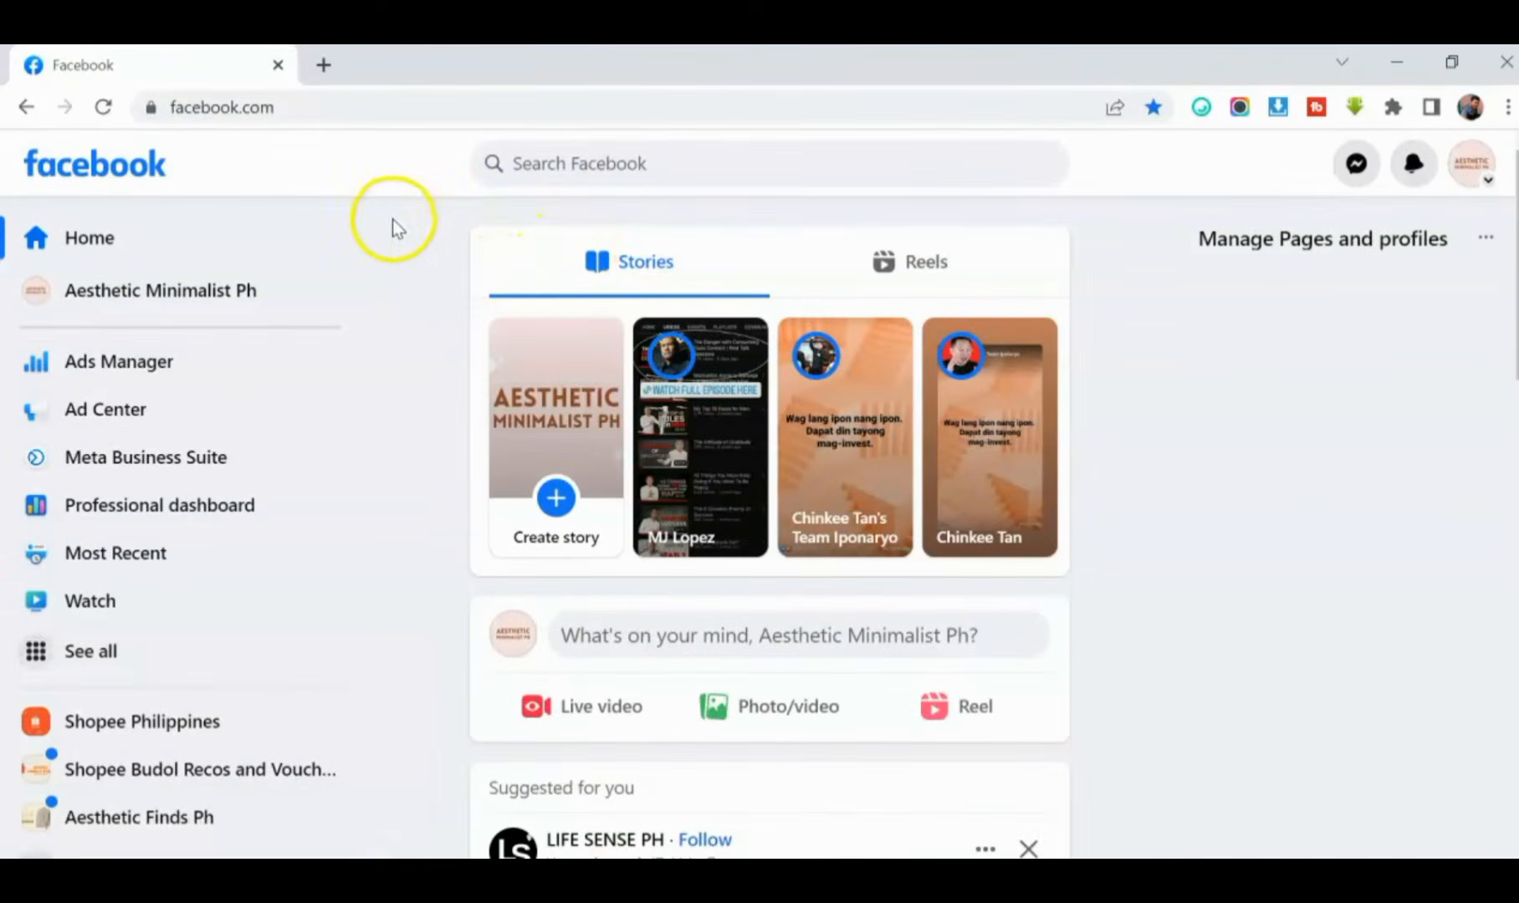
{"action": "left_click", "coordinate": [1470, 175]}
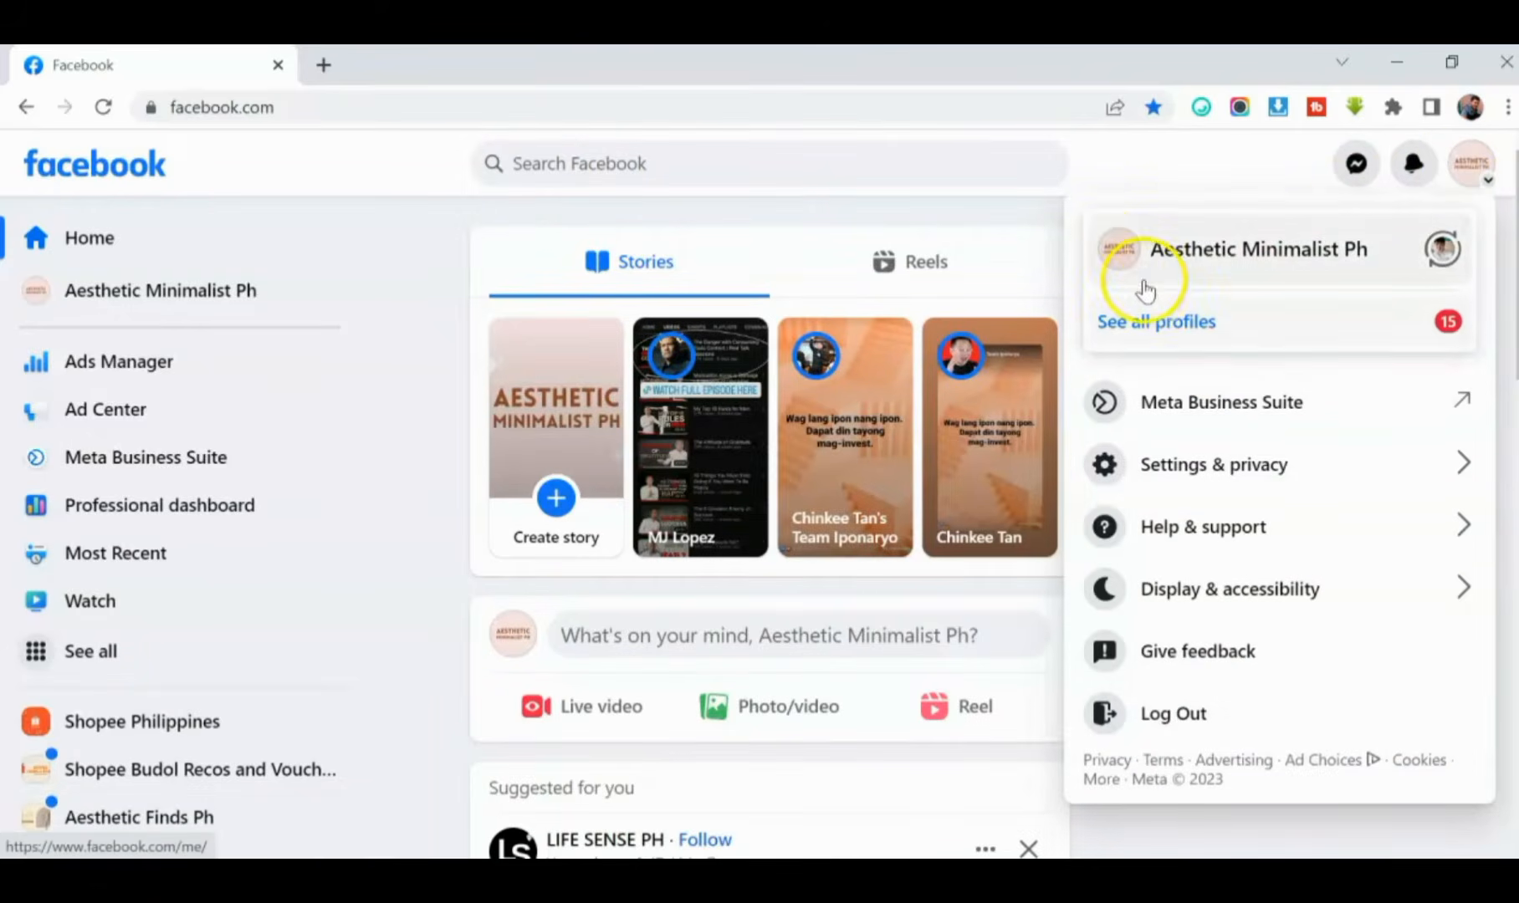
{"action": "left_click", "coordinate": [1121, 253]}
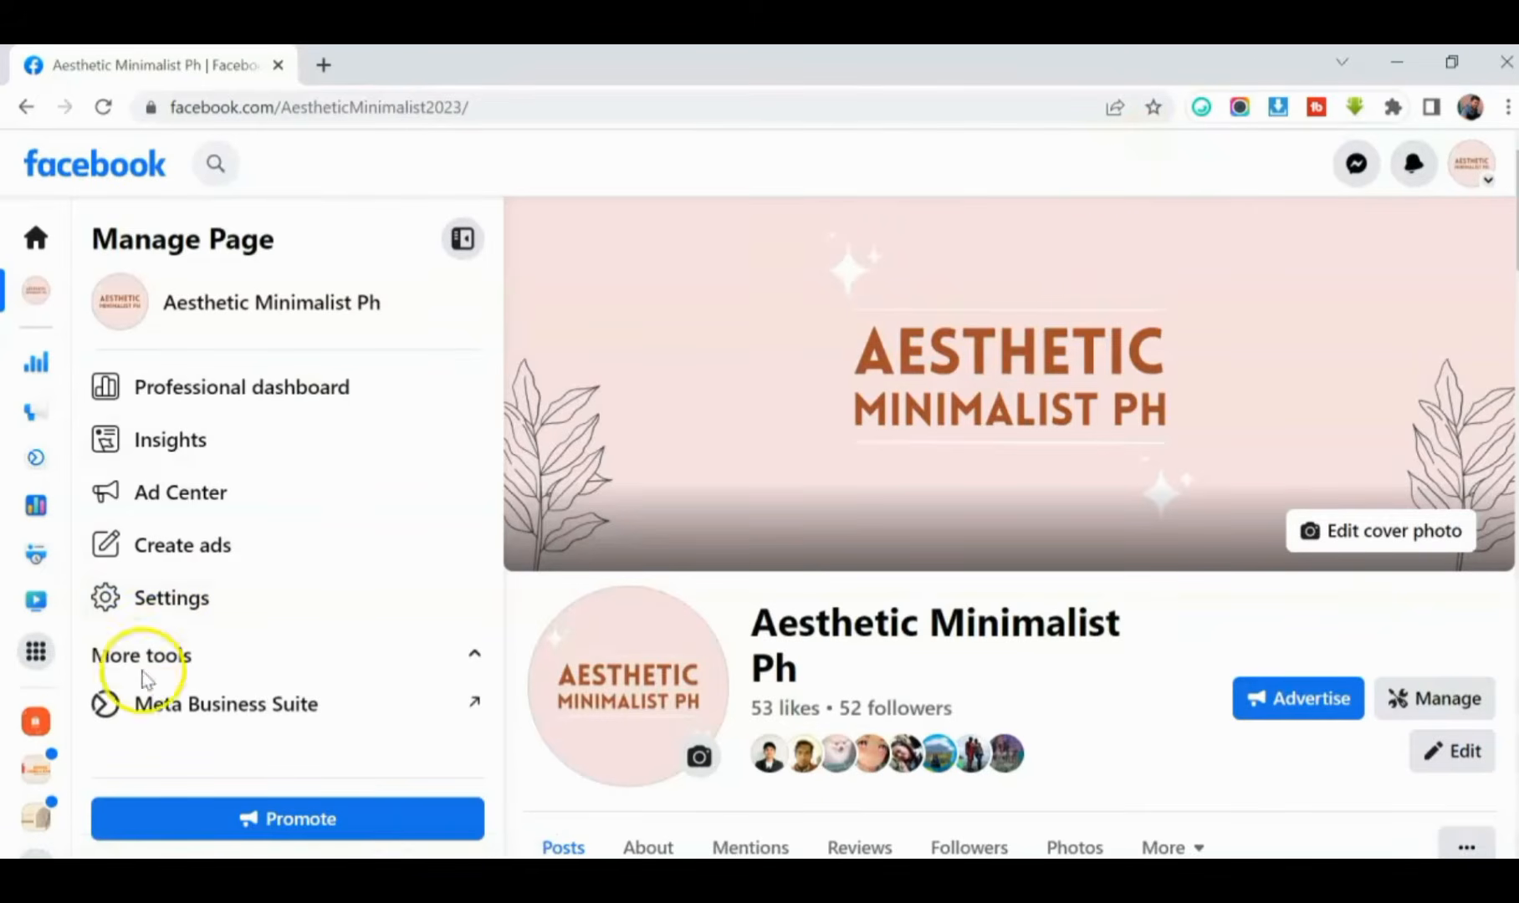
- Open Meta Business Suite for the Page and go to the automations of its inbox
{"action": "left_click", "coordinate": [185, 718]}
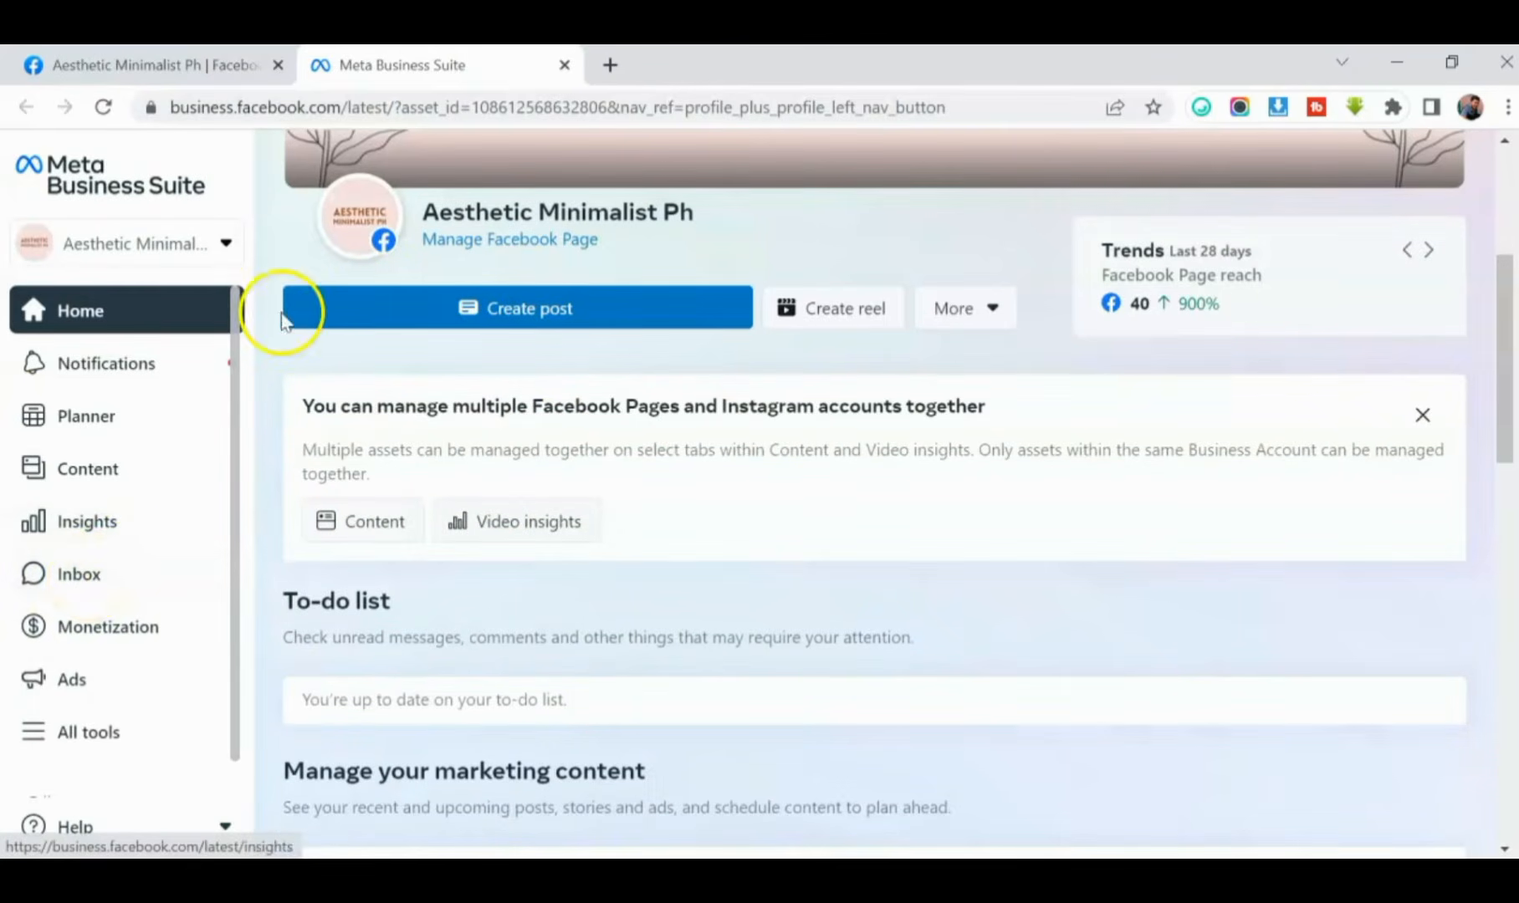
{"action": "left_click", "coordinate": [89, 579]}
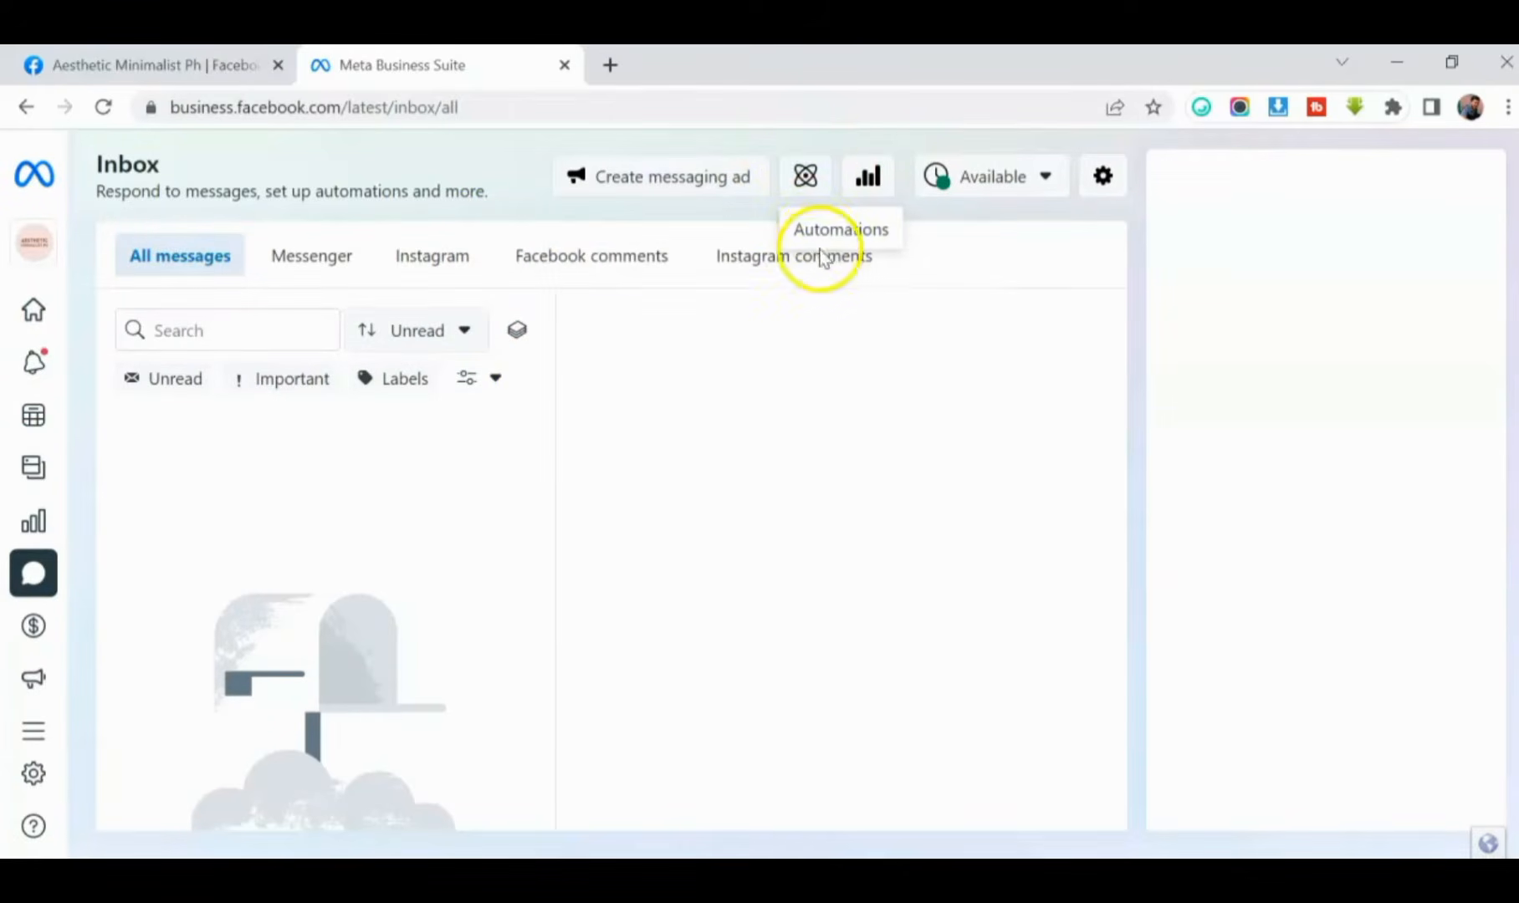
{"action": "left_click", "coordinate": [807, 178]}
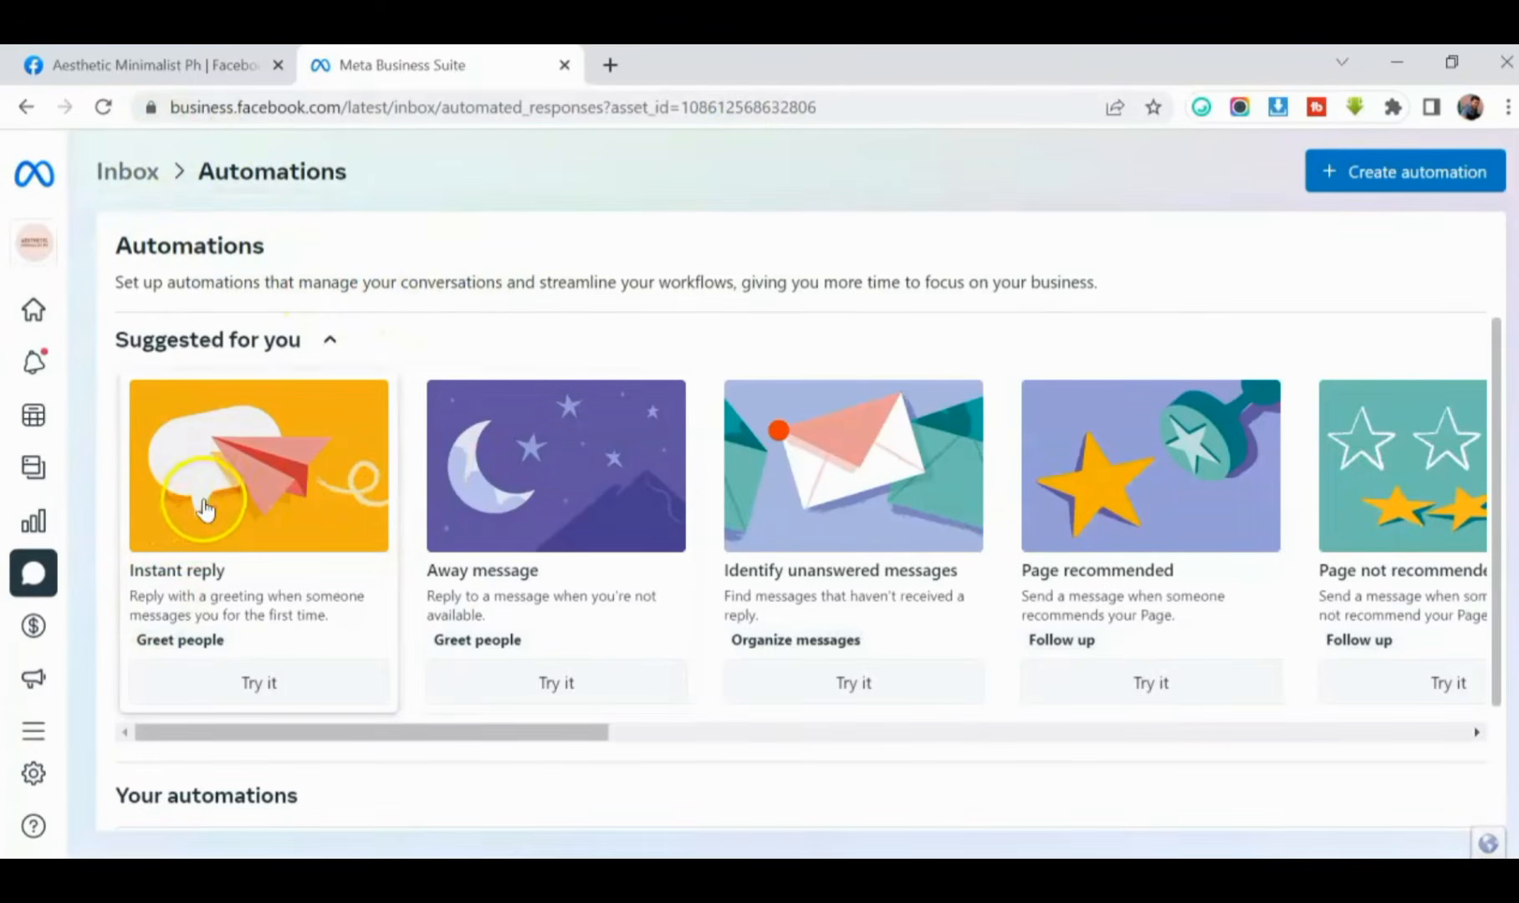
- Start the suggested Instant reply automation and cut its default message down to "Hi"
{"action": "mouse_move", "coordinate": [430, 729]}
{"action": "left_mouse_down"}
{"action": "mouse_move", "coordinate": [534, 755]}
{"action": "mouse_move", "coordinate": [430, 737]}
{"action": "left_mouse_up"}
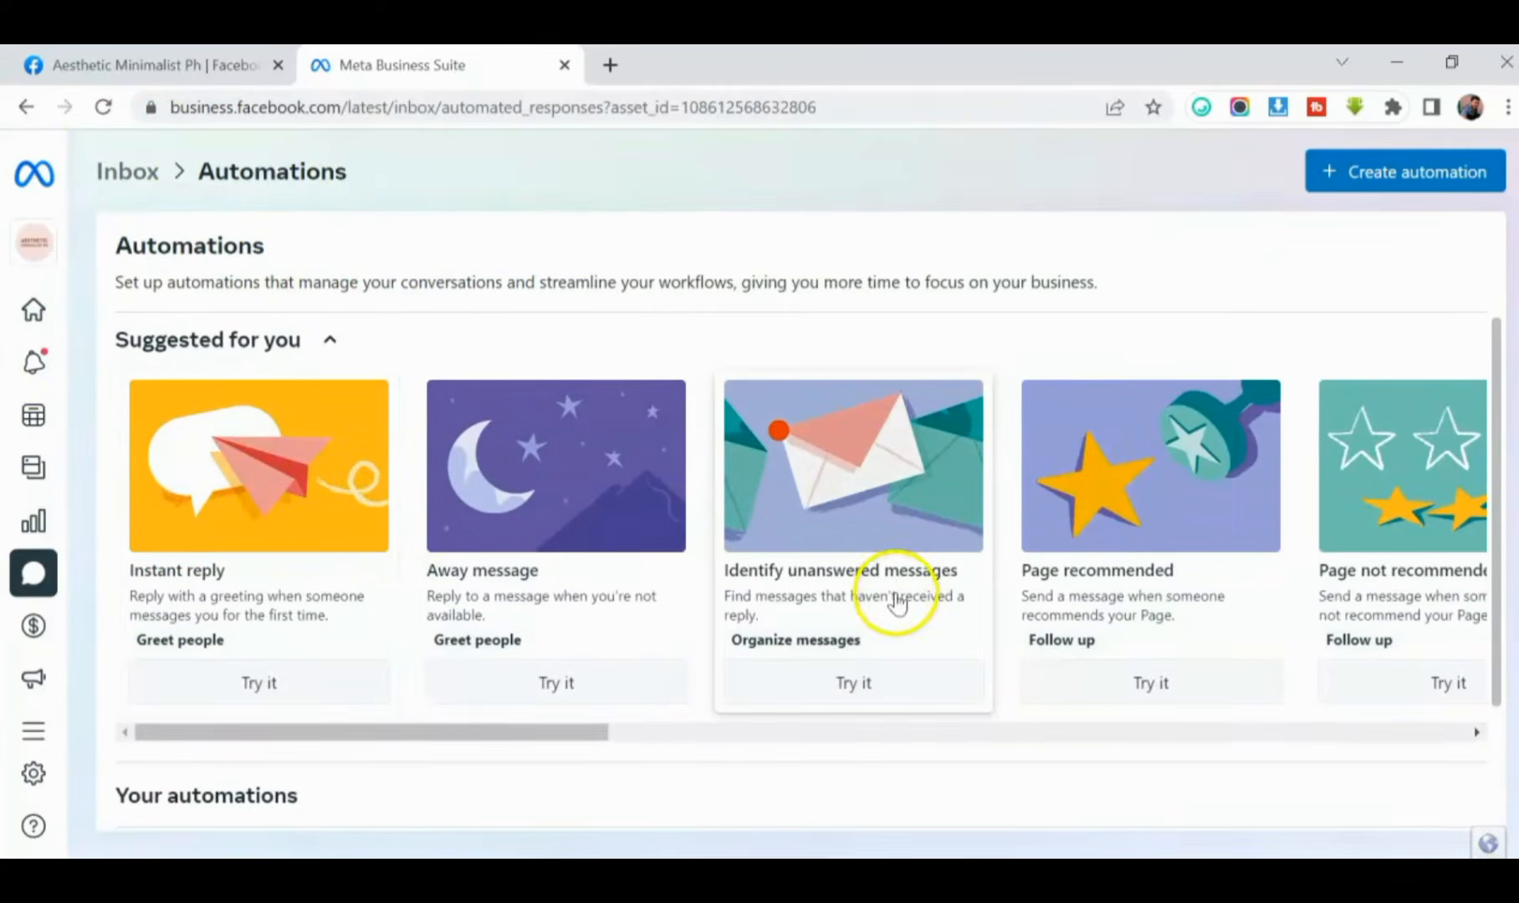
{"action": "left_click_drag", "start_coordinate": [567, 734], "coordinate": [444, 778]}
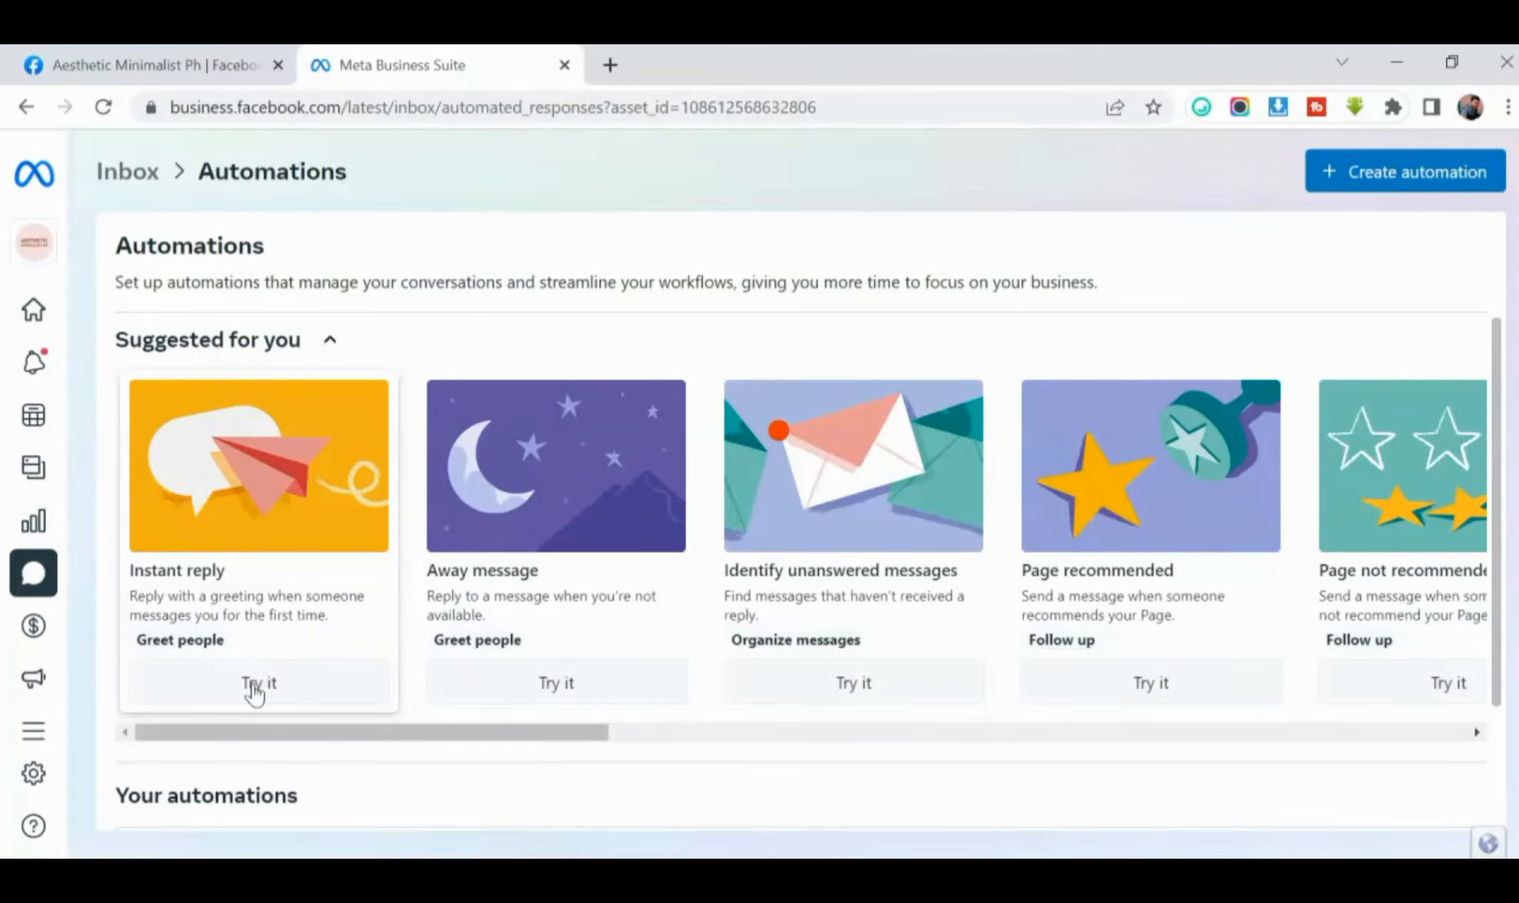
{"action": "left_click", "coordinate": [255, 684]}
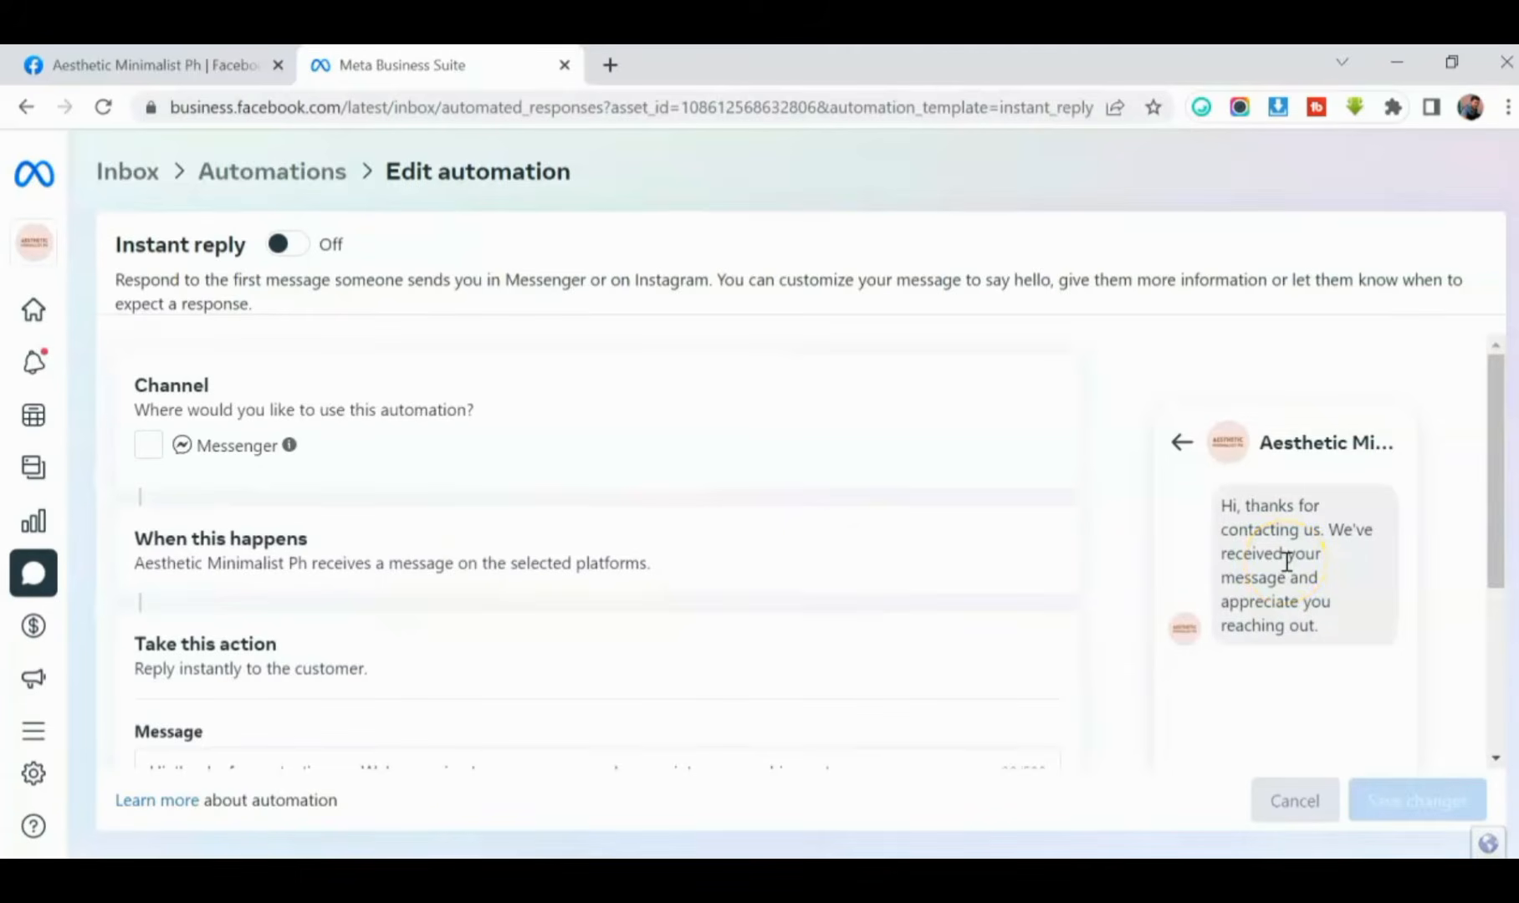
{"action": "scroll", "coordinate": [1326, 603], "scroll_direction": "down", "scroll_amount": 1}
{"action": "scroll", "coordinate": [1328, 603], "scroll_direction": "up", "scroll_amount": 1}
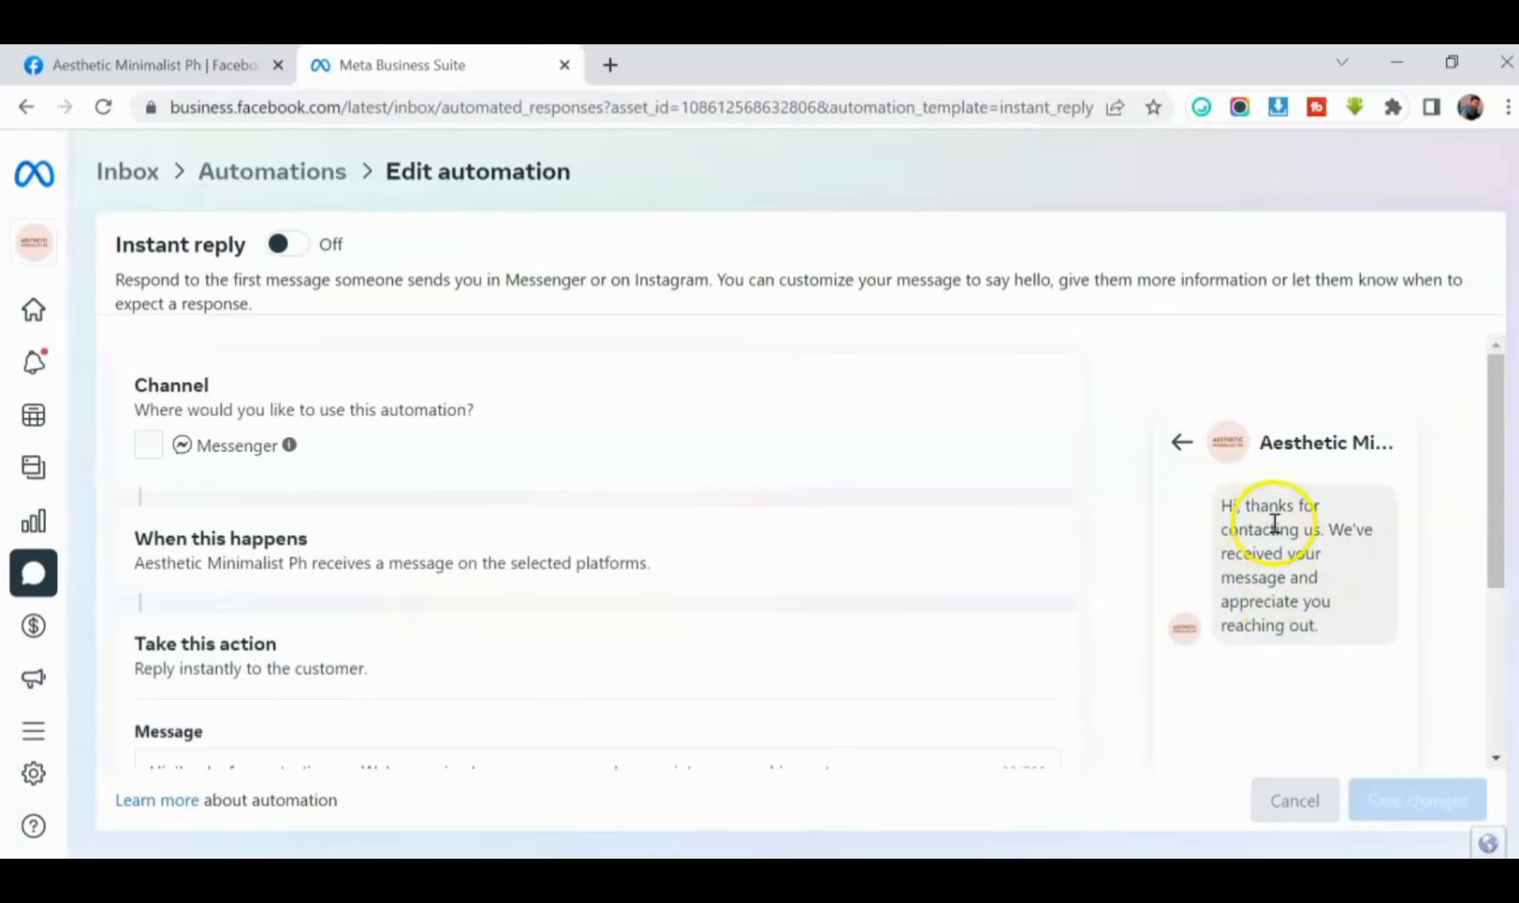
{"action": "scroll", "coordinate": [1273, 525], "scroll_direction": "down", "scroll_amount": 2}
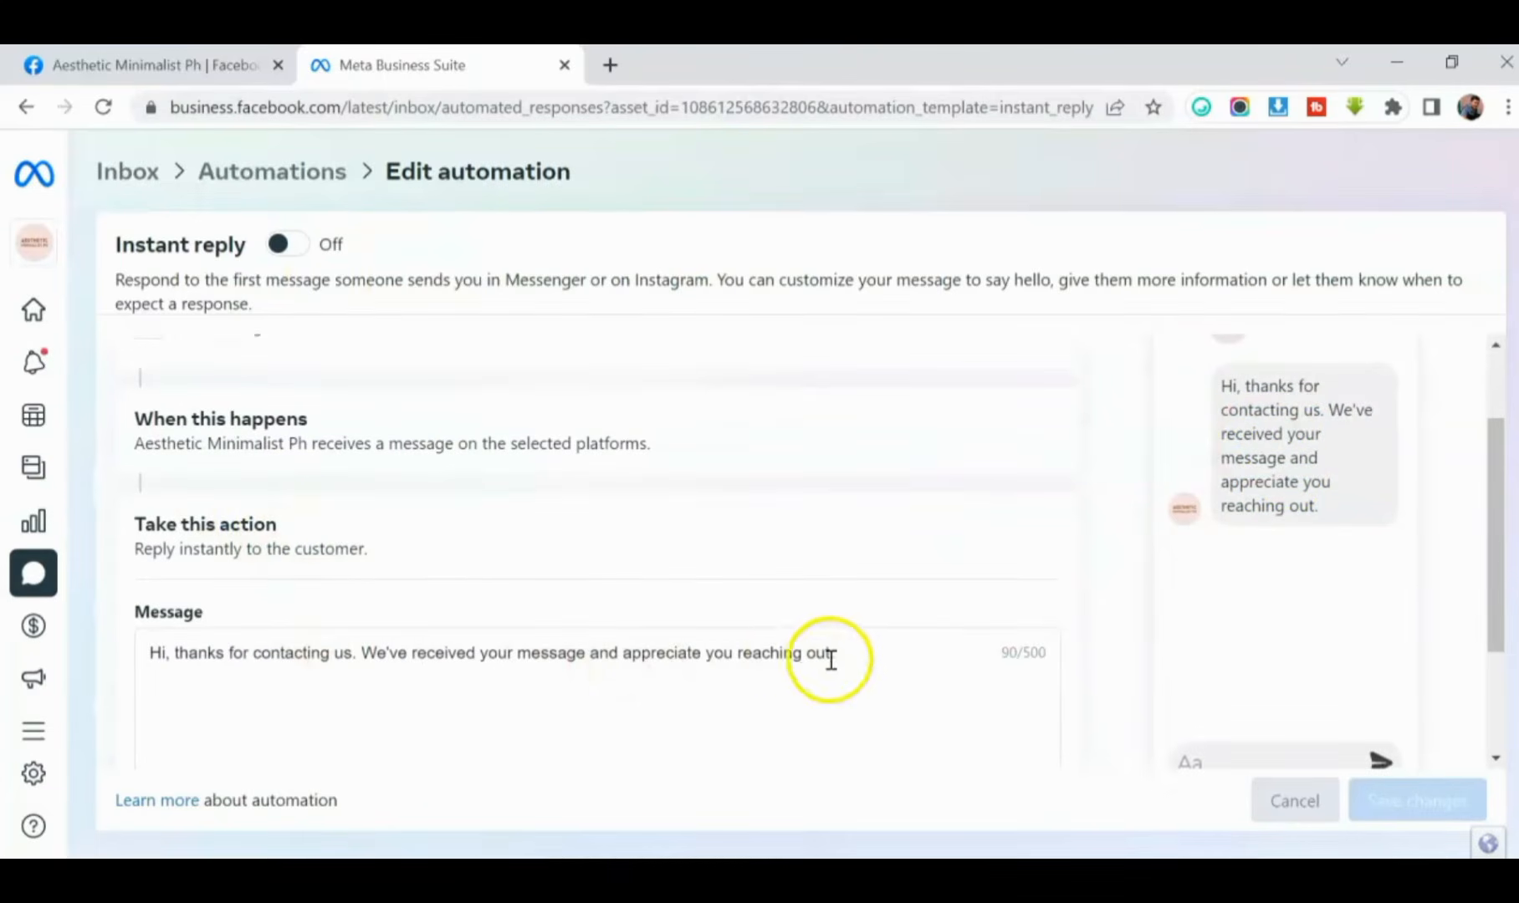
{"action": "left_click_drag", "start_coordinate": [855, 662], "coordinate": [253, 680]}
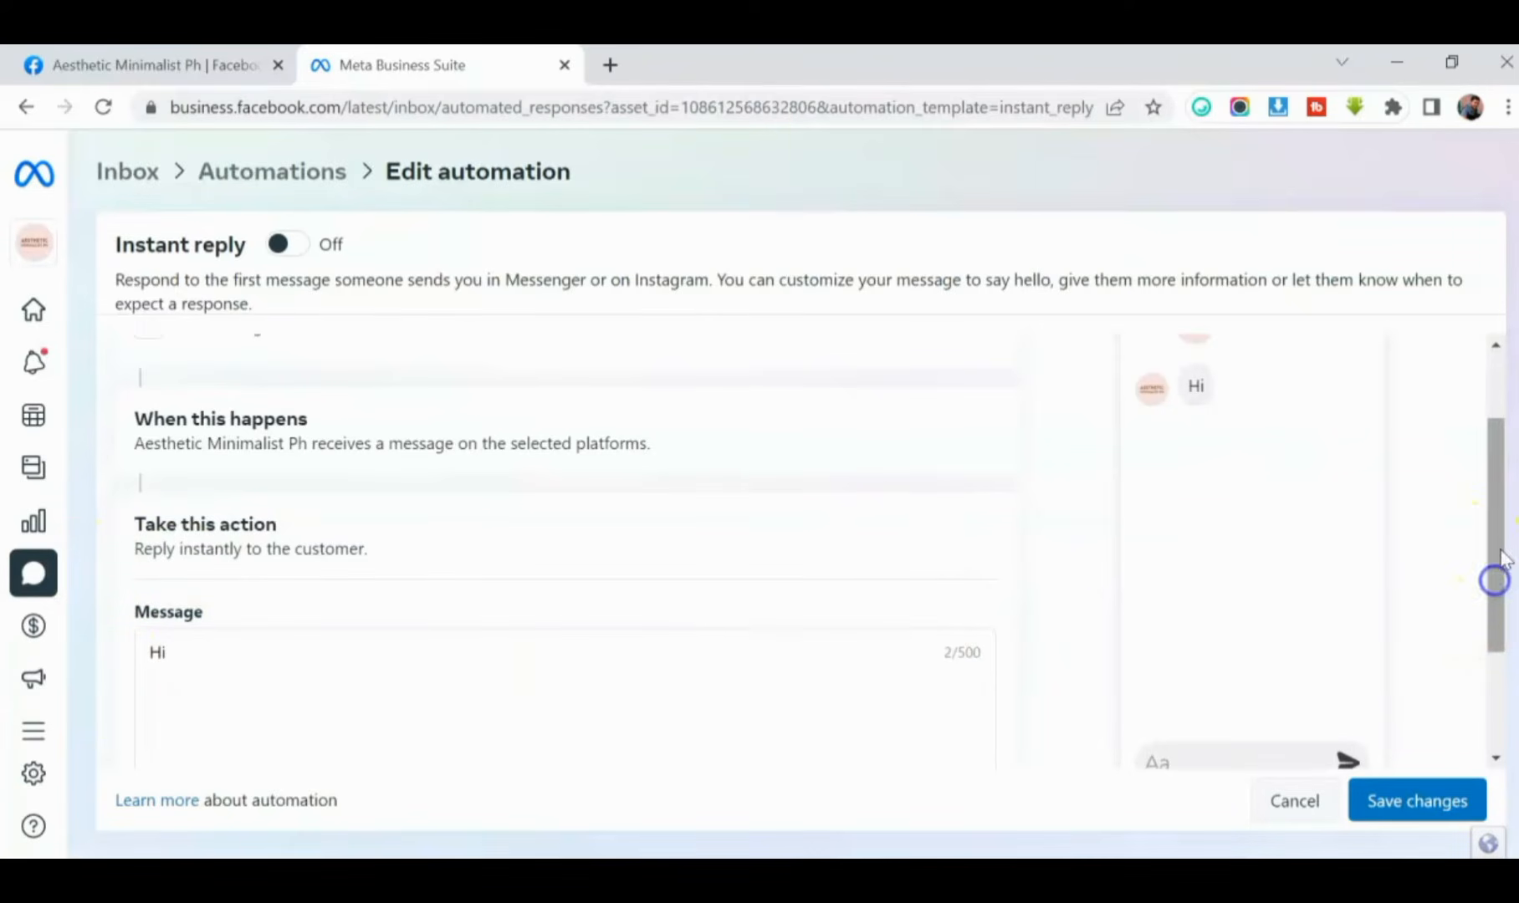
- Personalize the Instant reply message by adding the recipient's first name after "Hi"
{"action": "scroll", "coordinate": [1492, 585], "scroll_direction": "down", "scroll_amount": 2}
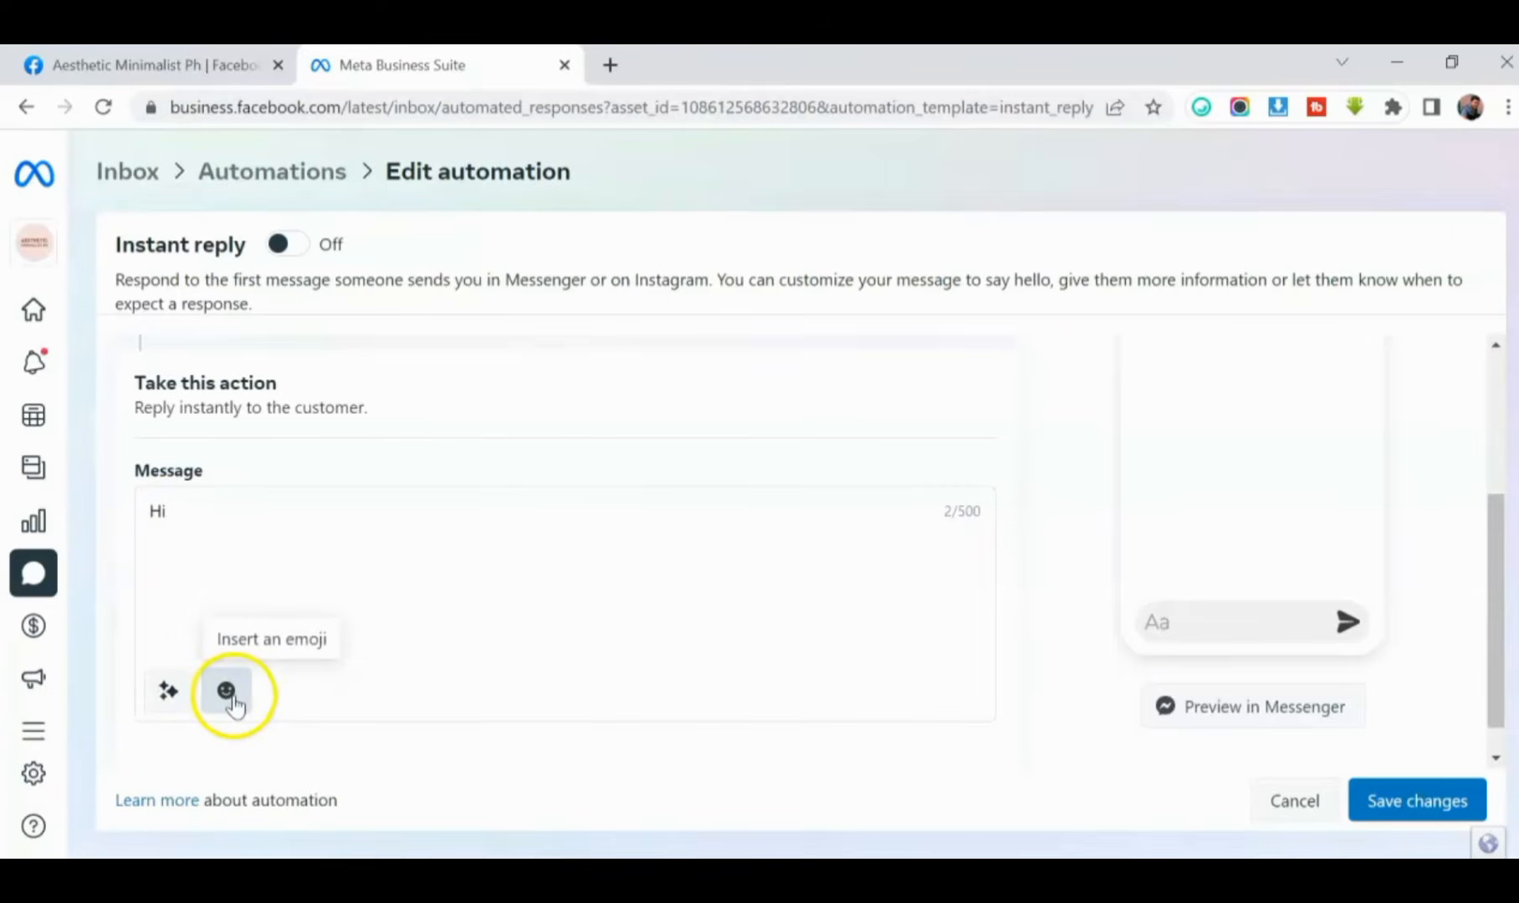
{"action": "left_click", "coordinate": [170, 698]}
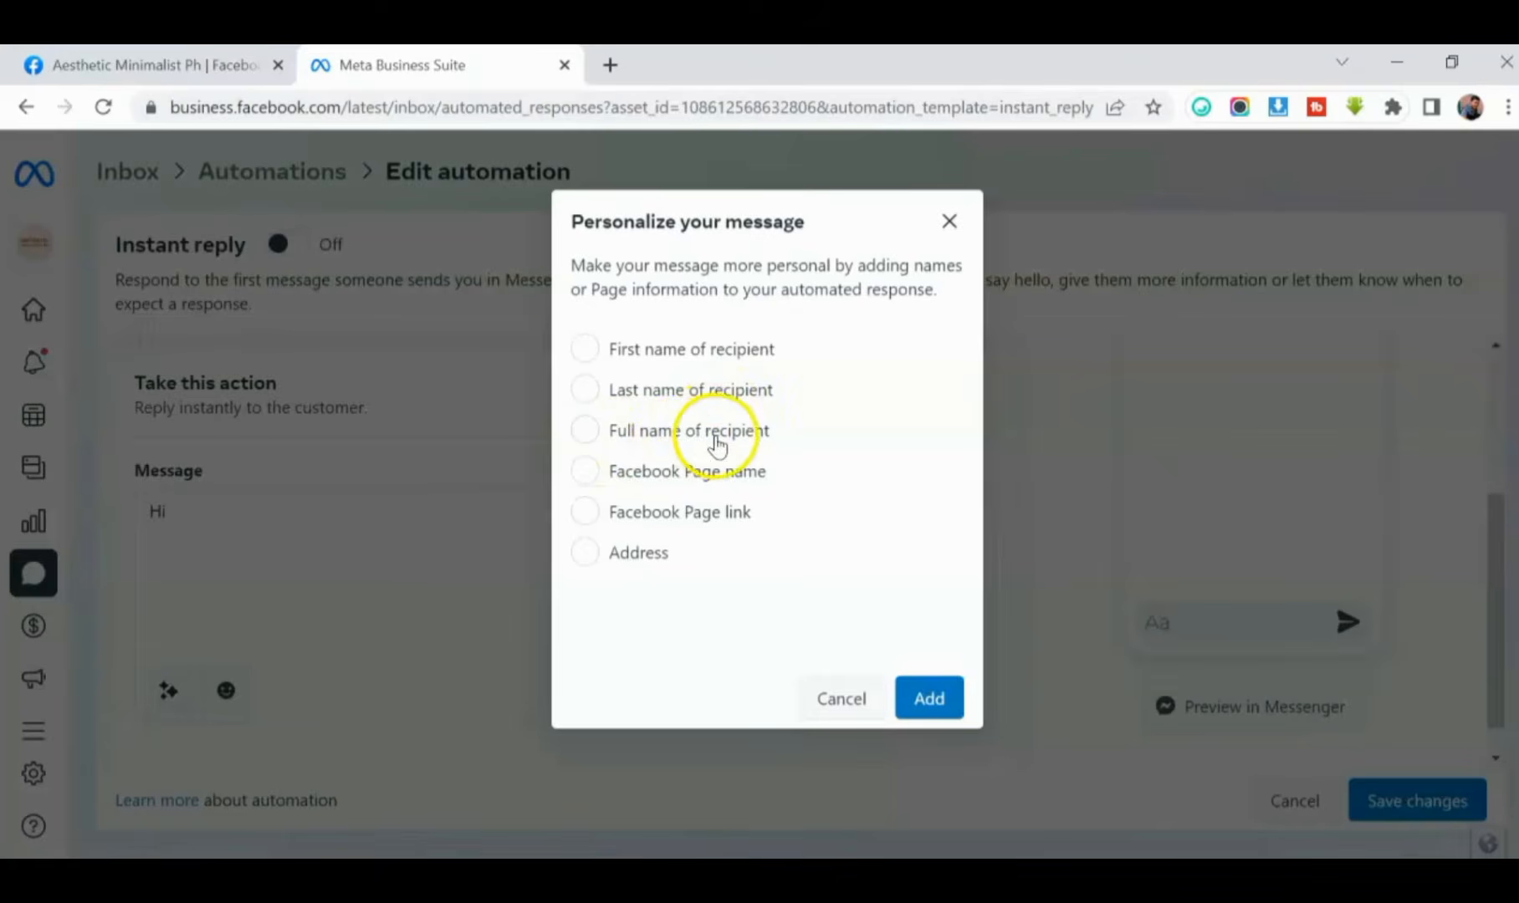
{"action": "left_click", "coordinate": [589, 350]}
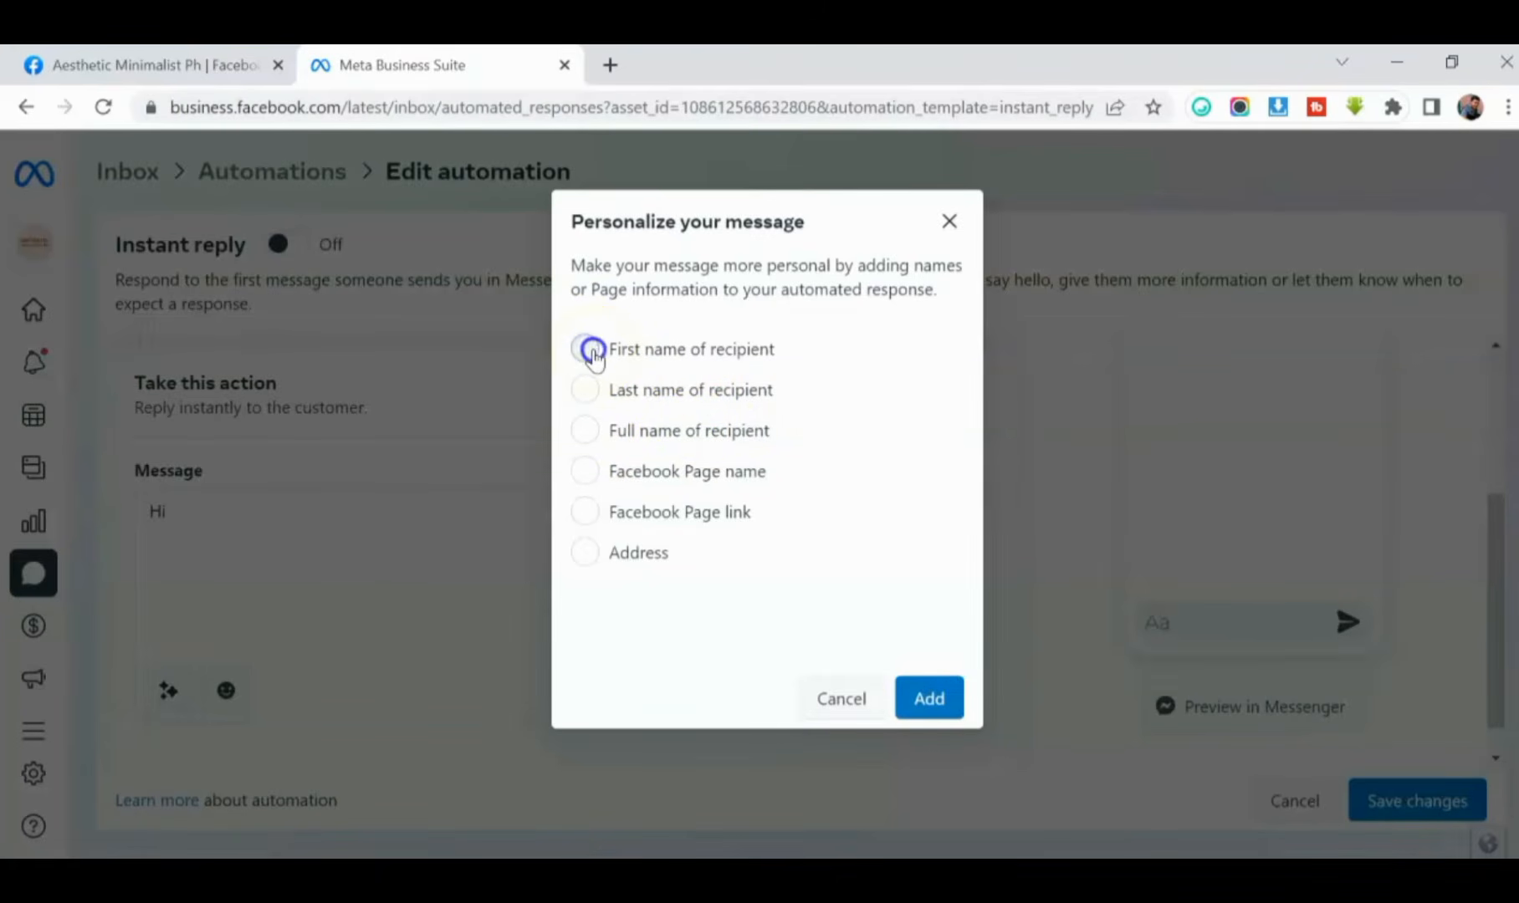
{"action": "left_click", "coordinate": [921, 700]}
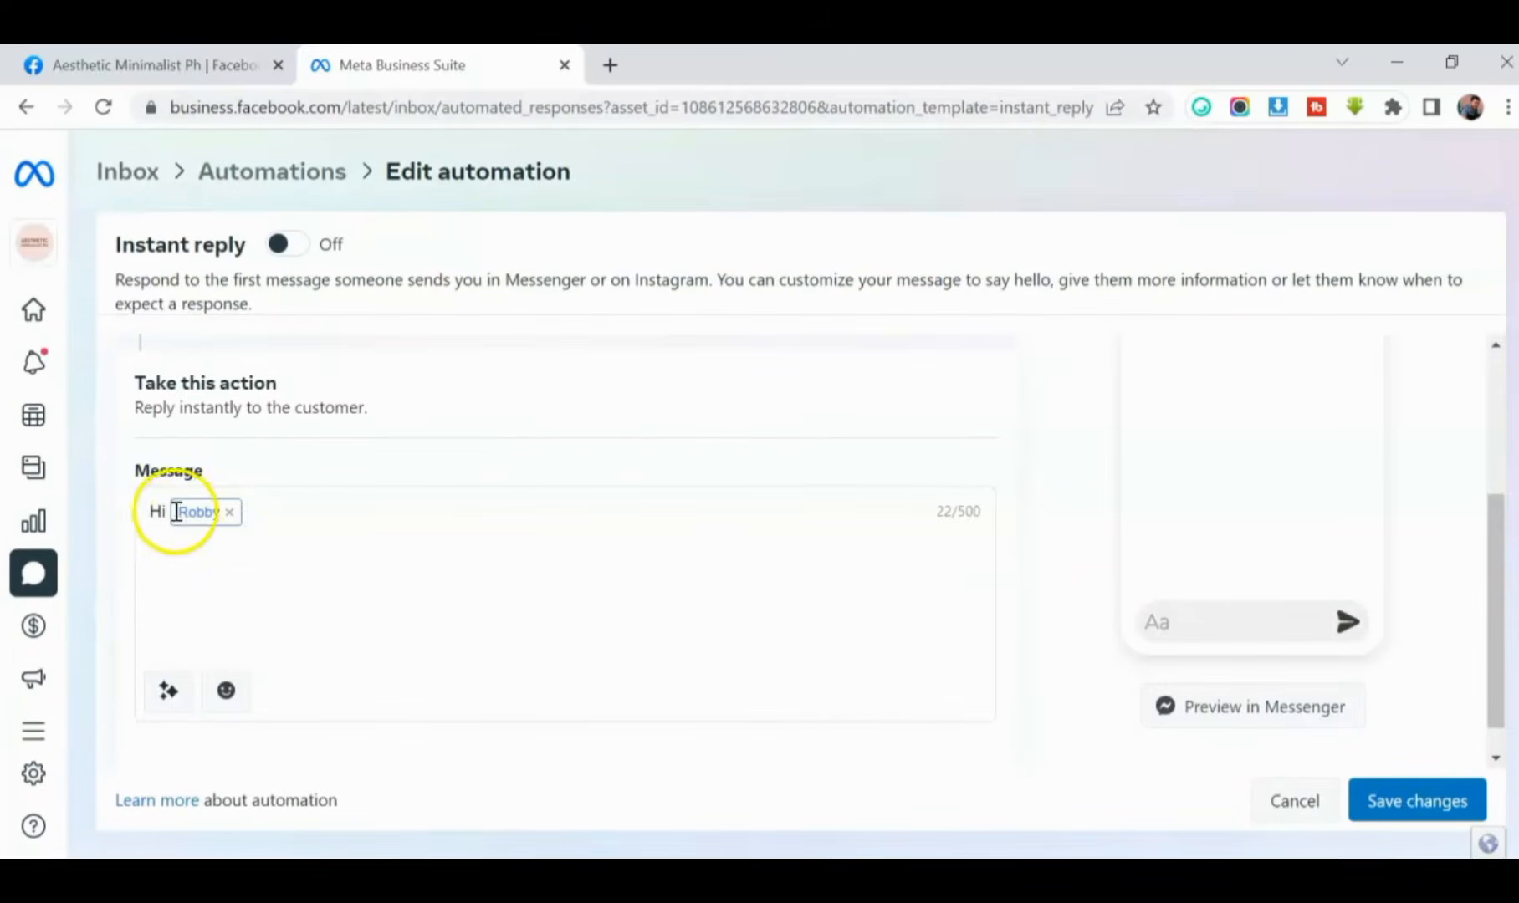
- Continue the Instant reply message after the name placeholder with "Welcome to our Page" and a winking emoji
{"action": "left_click", "coordinate": [230, 534]}
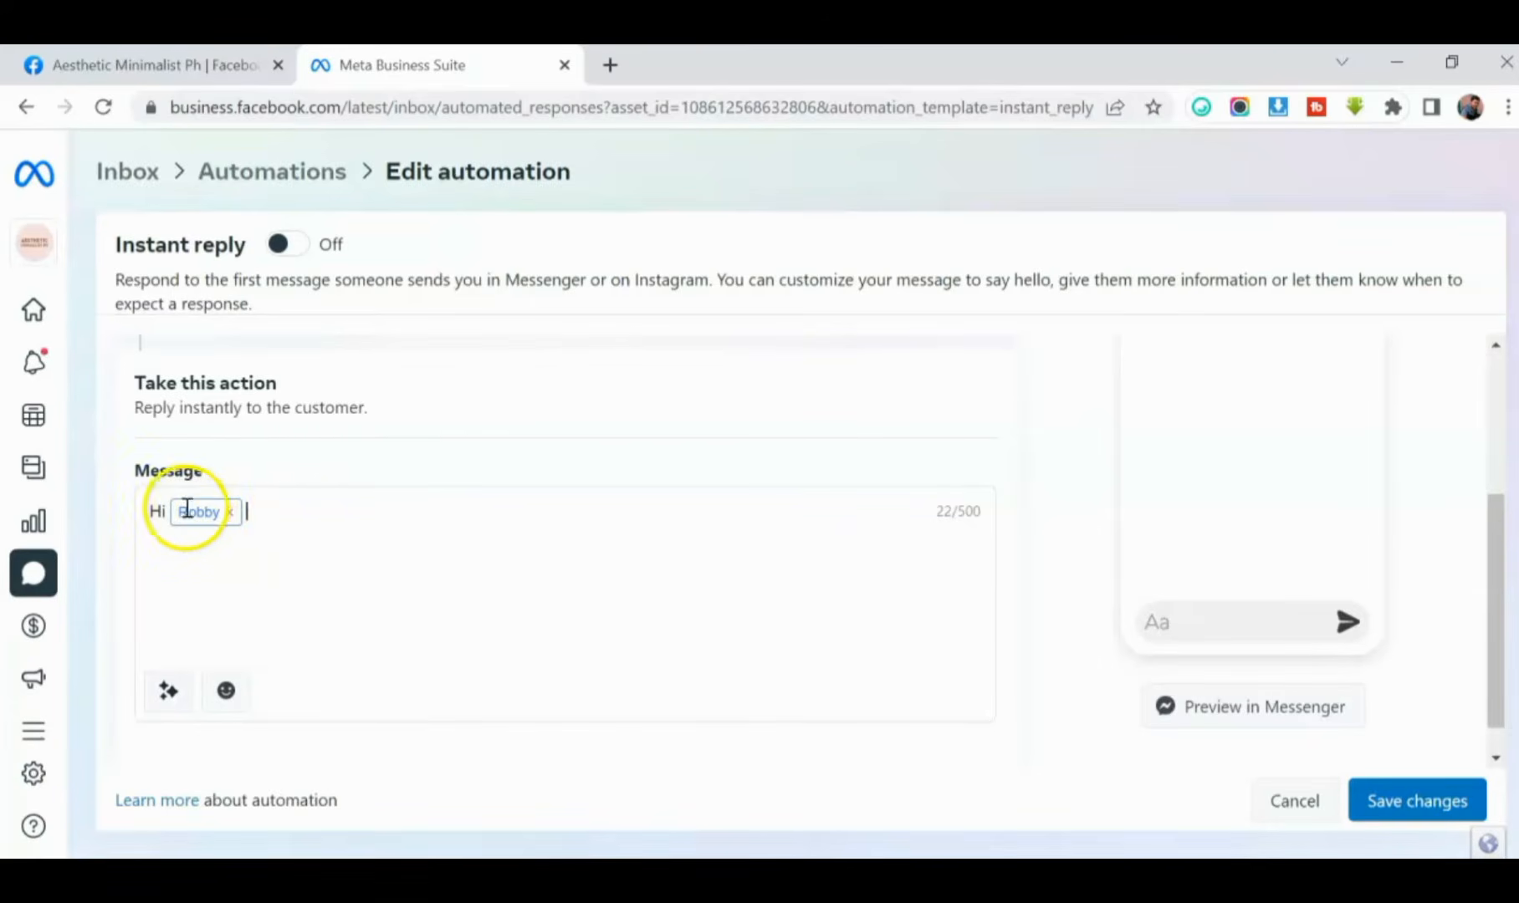
{"action": "left_click", "coordinate": [292, 520]}
{"action": "left_click", "coordinate": [256, 525]}
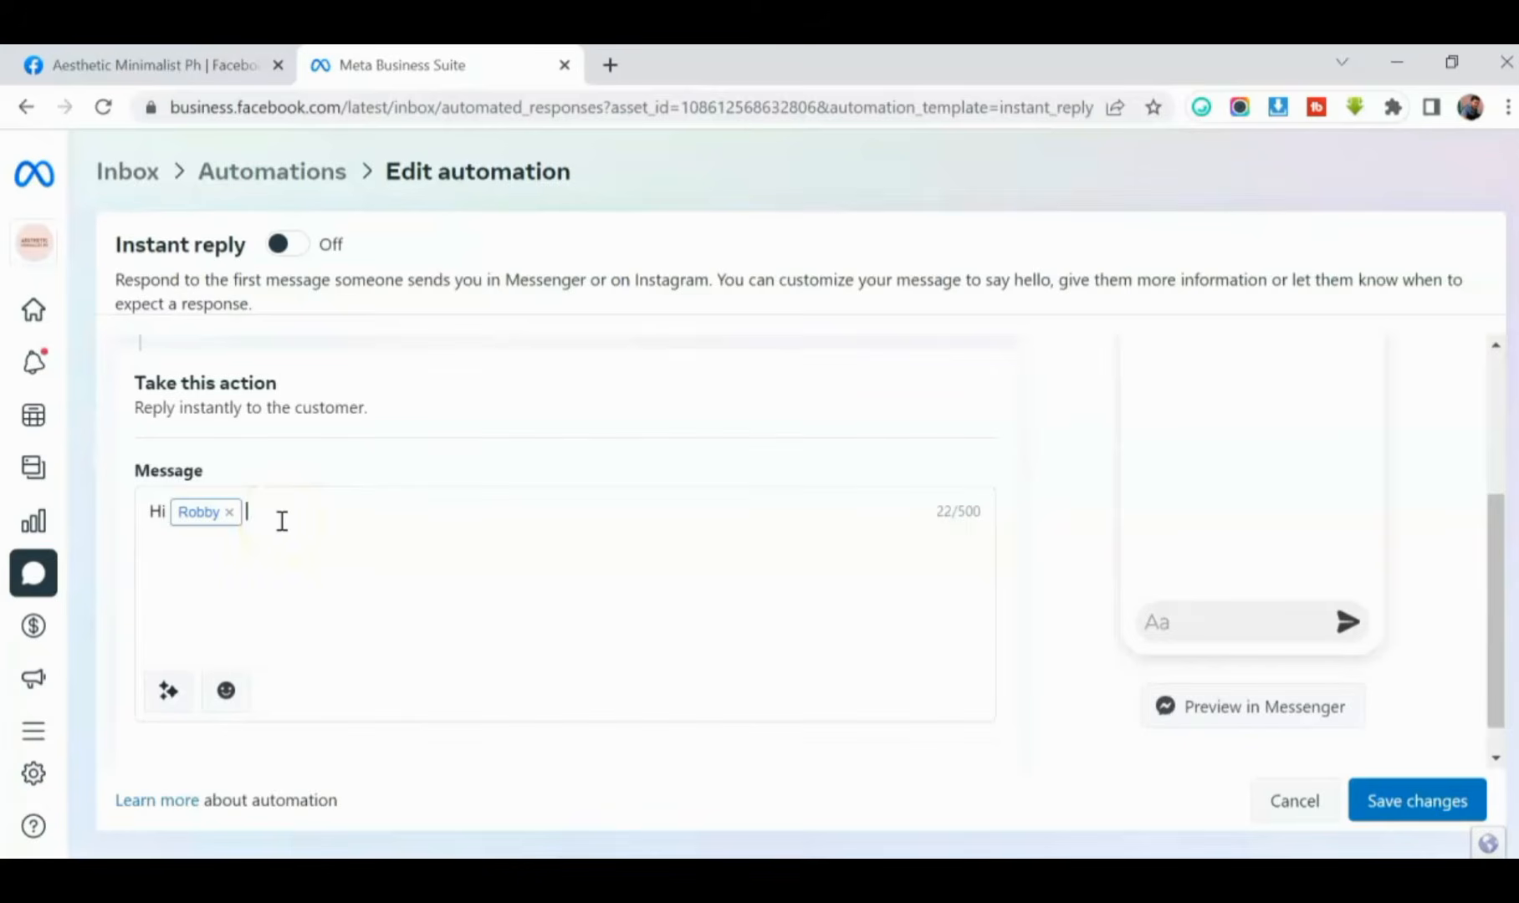
{"action": "key", "text": "BackSpace"}
{"action": "key", "text": "BackSpace"}
{"action": "key", "text": "BackSpace"}
{"action": "key", "text": "BackSpace"}
{"action": "type", "text": "Welcome to our Page"}
{"action": "left_click", "coordinate": [239, 694]}
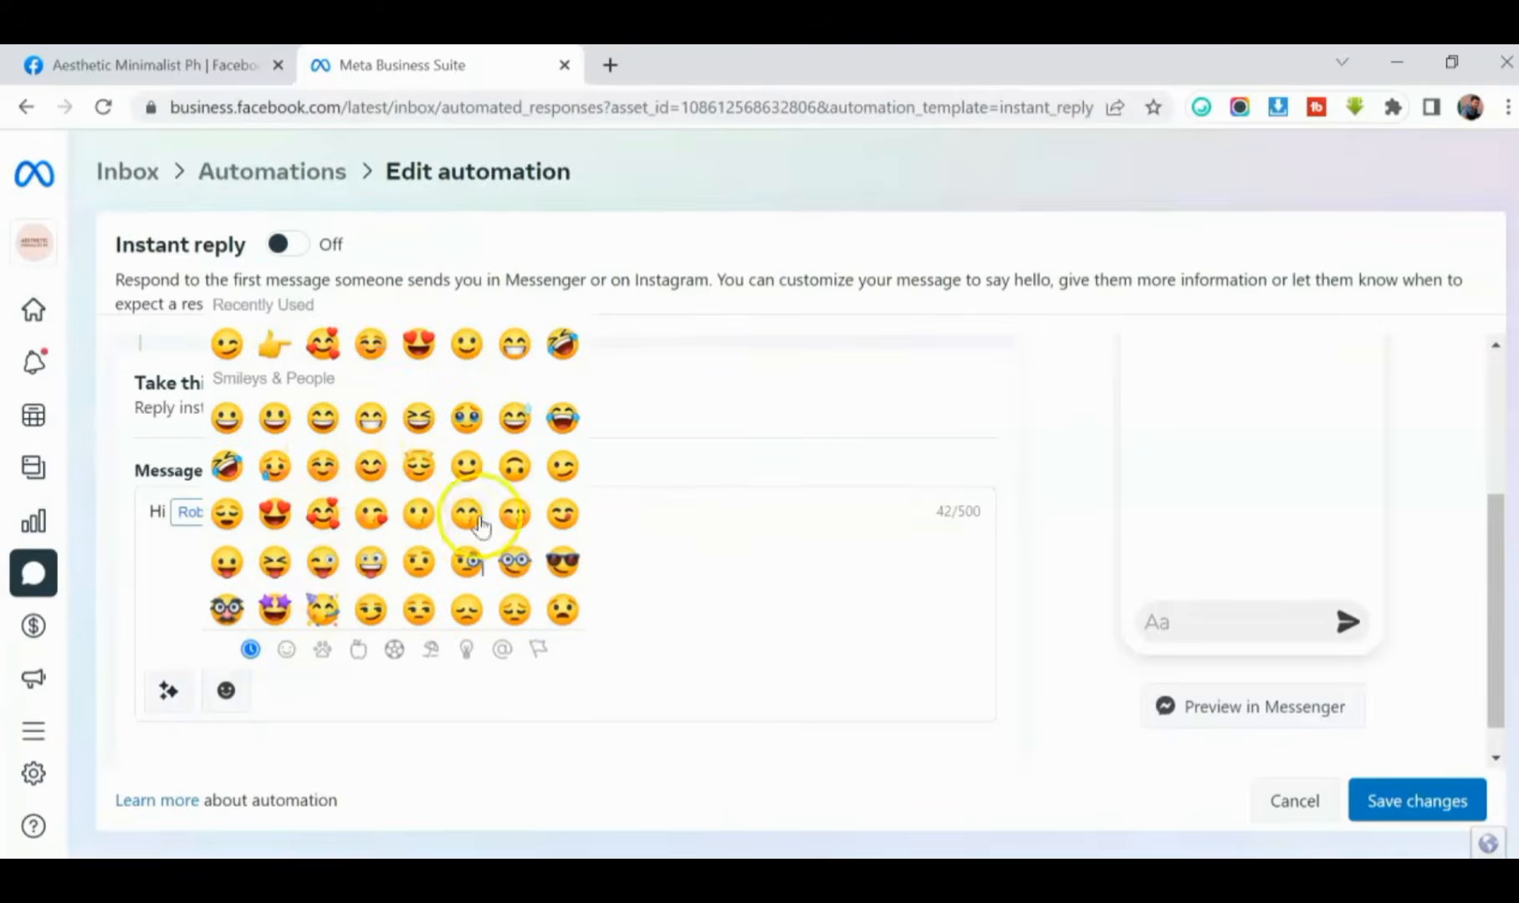
{"action": "left_click", "coordinate": [562, 561]}
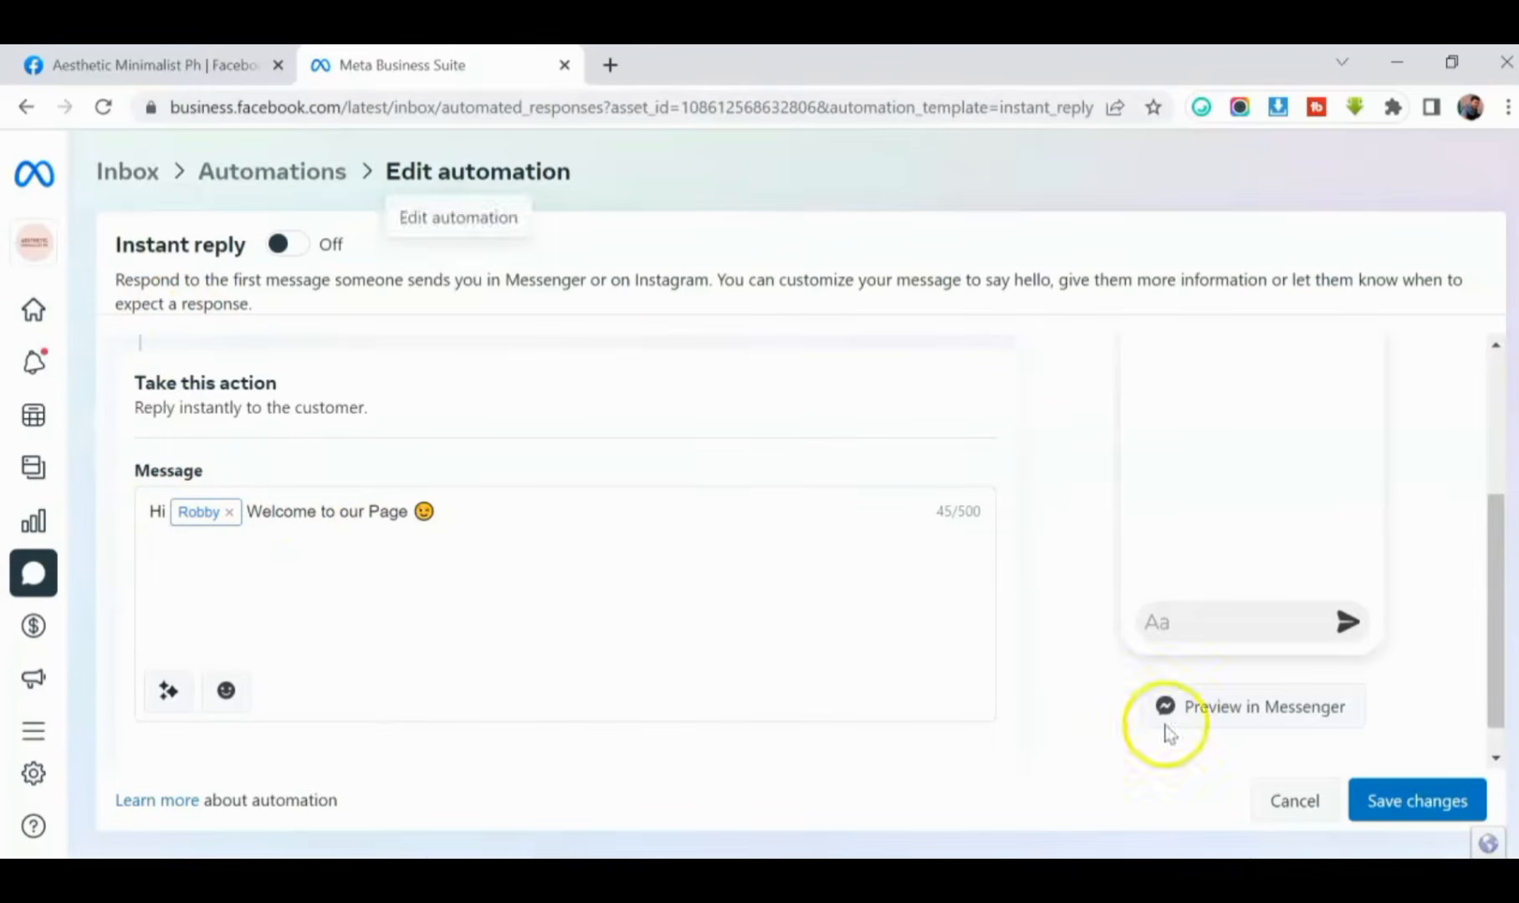
- Save the Instant reply changes and turn the automation on in the list of automations
{"action": "left_click", "coordinate": [1398, 805]}
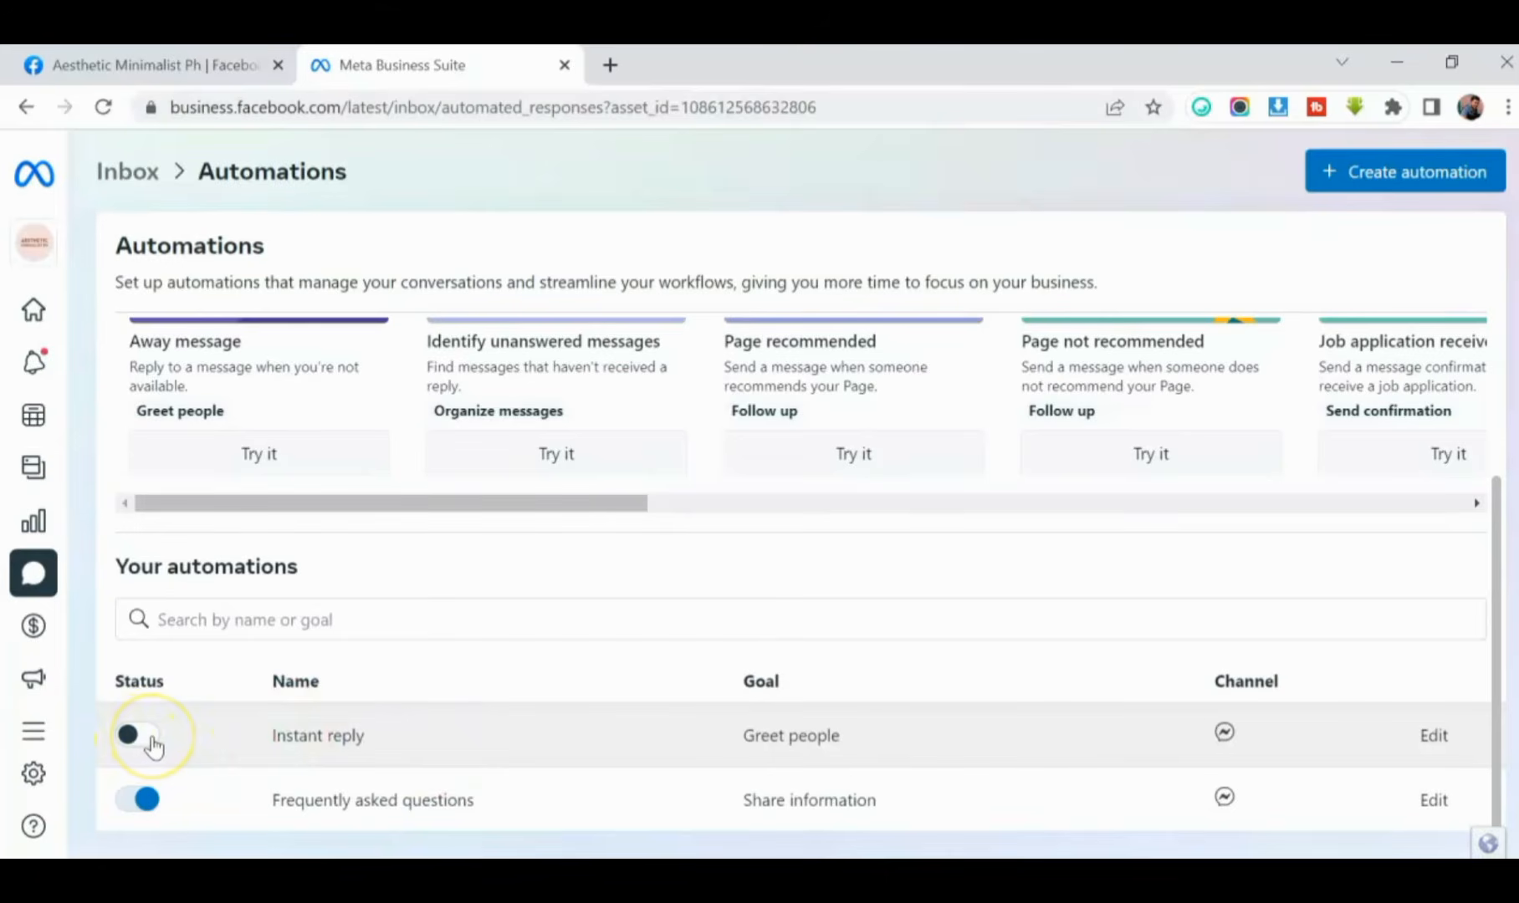
{"action": "left_click", "coordinate": [154, 743]}
{"action": "left_click", "coordinate": [156, 740]}
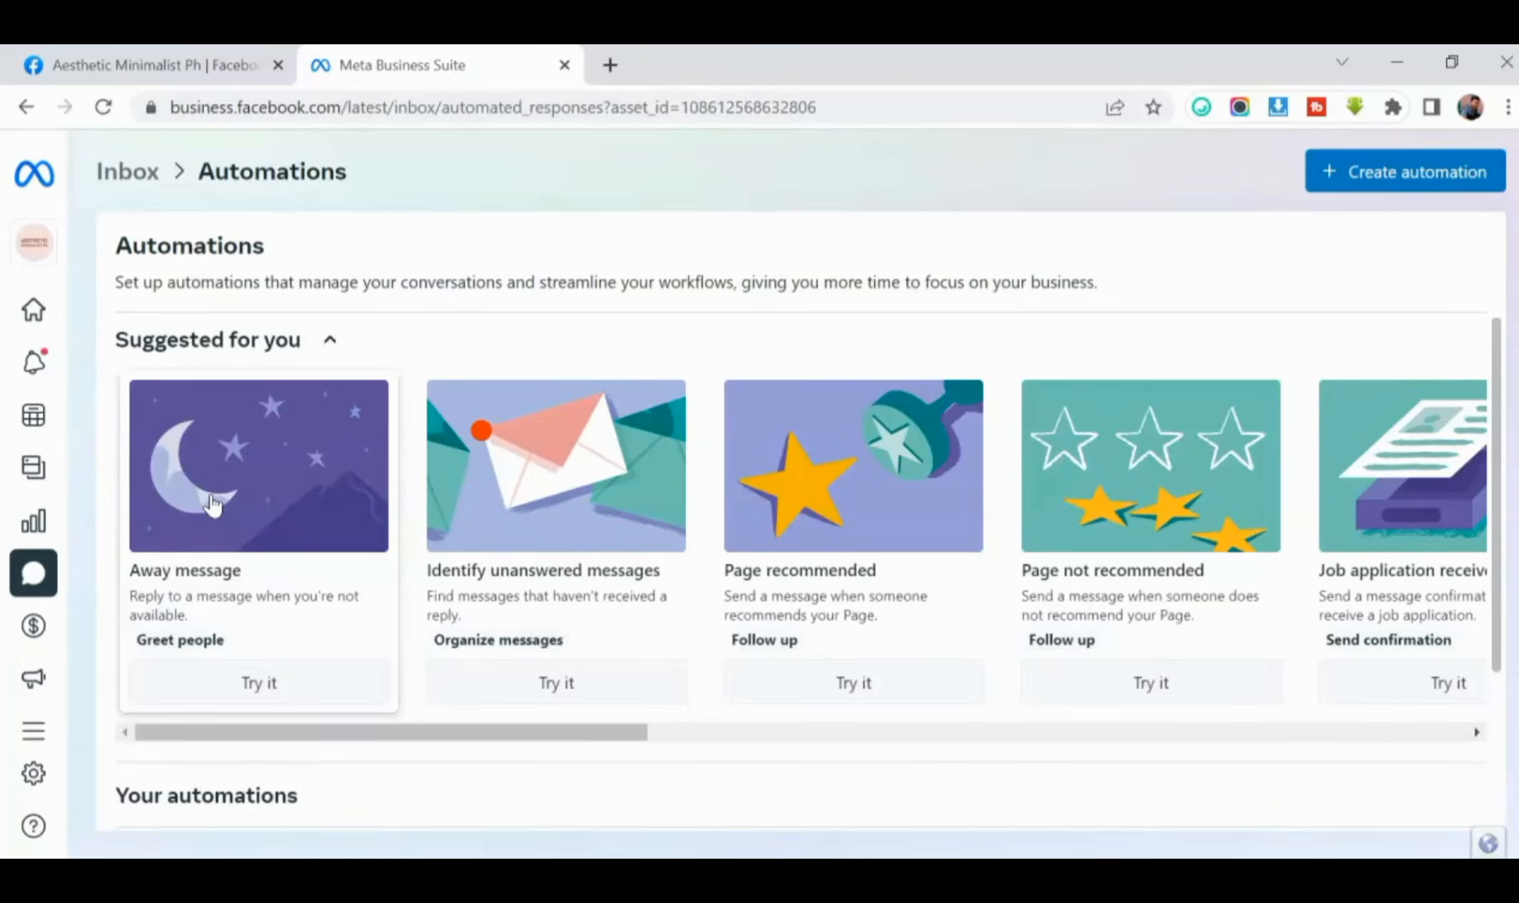
- Set up the suggested Away message automation with its default wording, ending in a full stop, and save it
{"action": "left_click", "coordinate": [247, 693]}
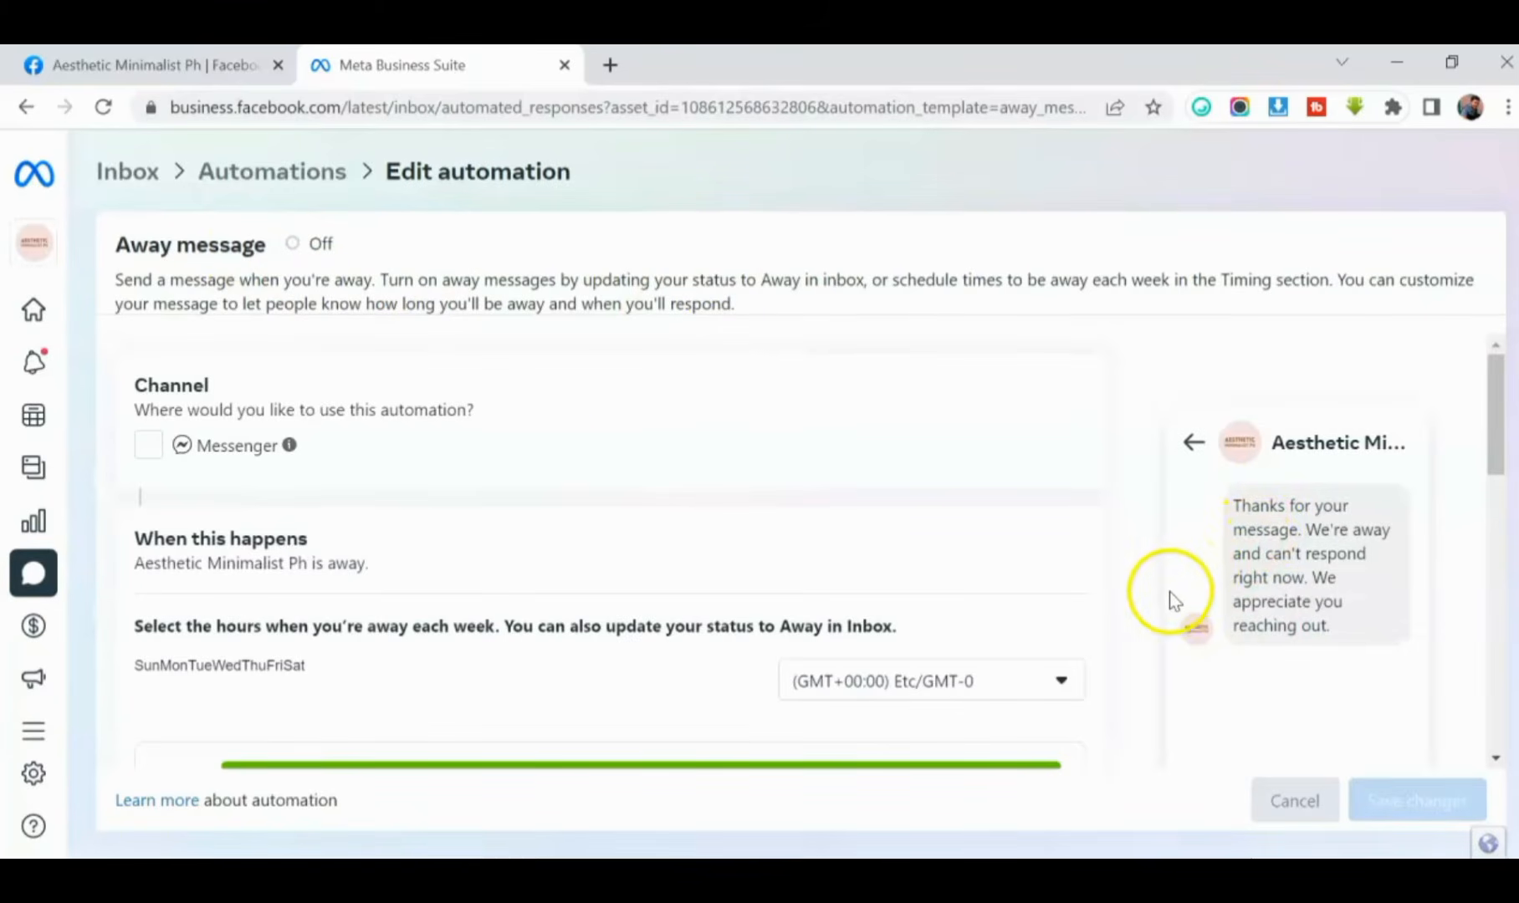
{"action": "scroll", "coordinate": [136, 498], "scroll_direction": "down", "scroll_amount": 5}
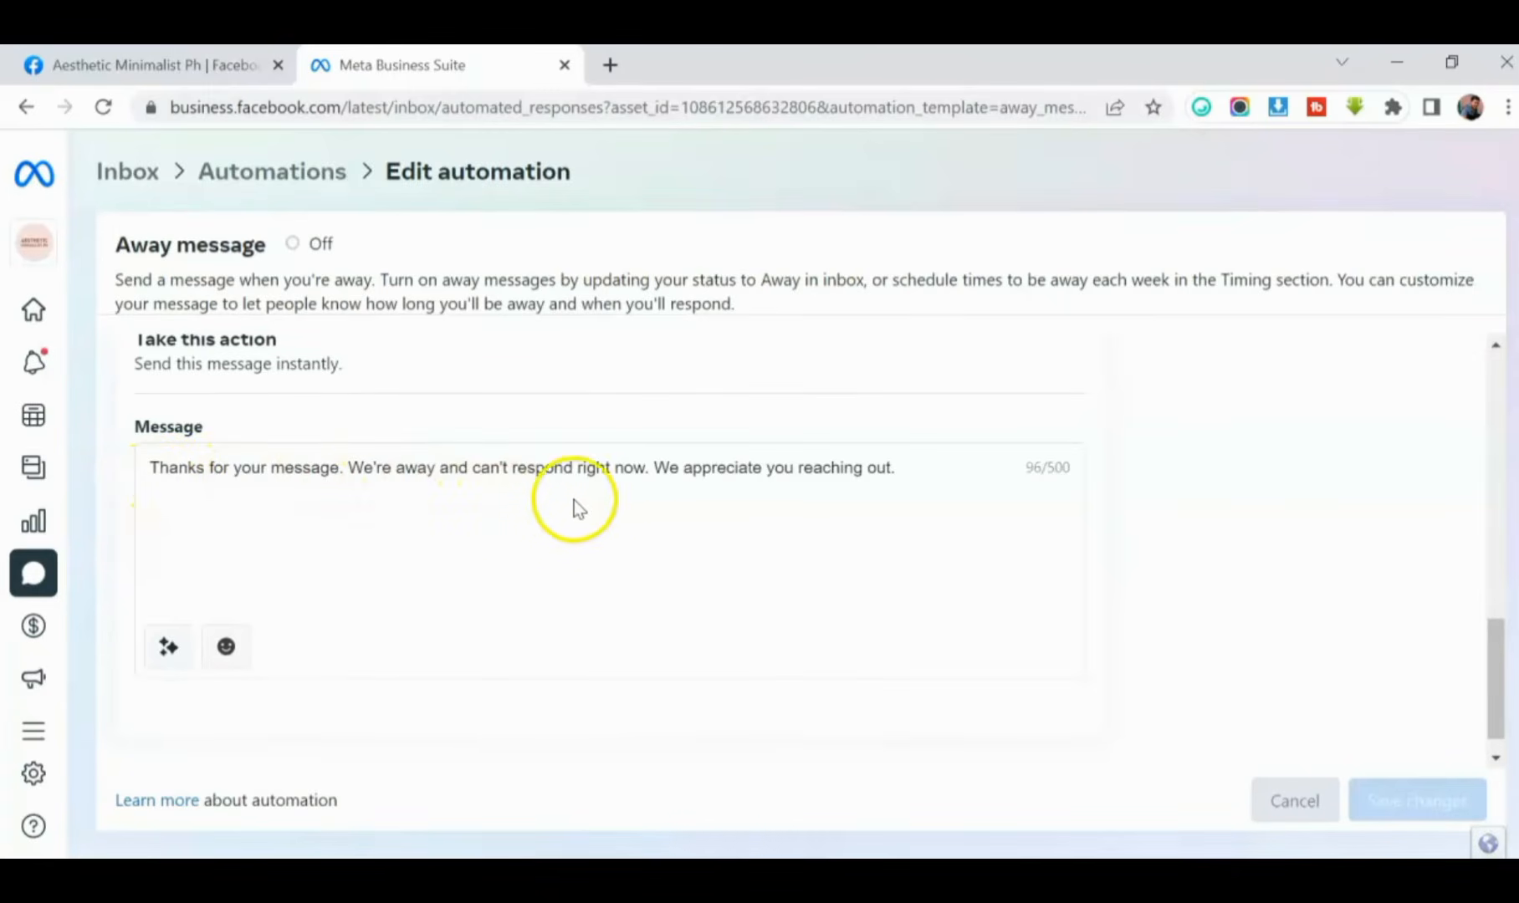
{"action": "left_click", "coordinate": [928, 469]}
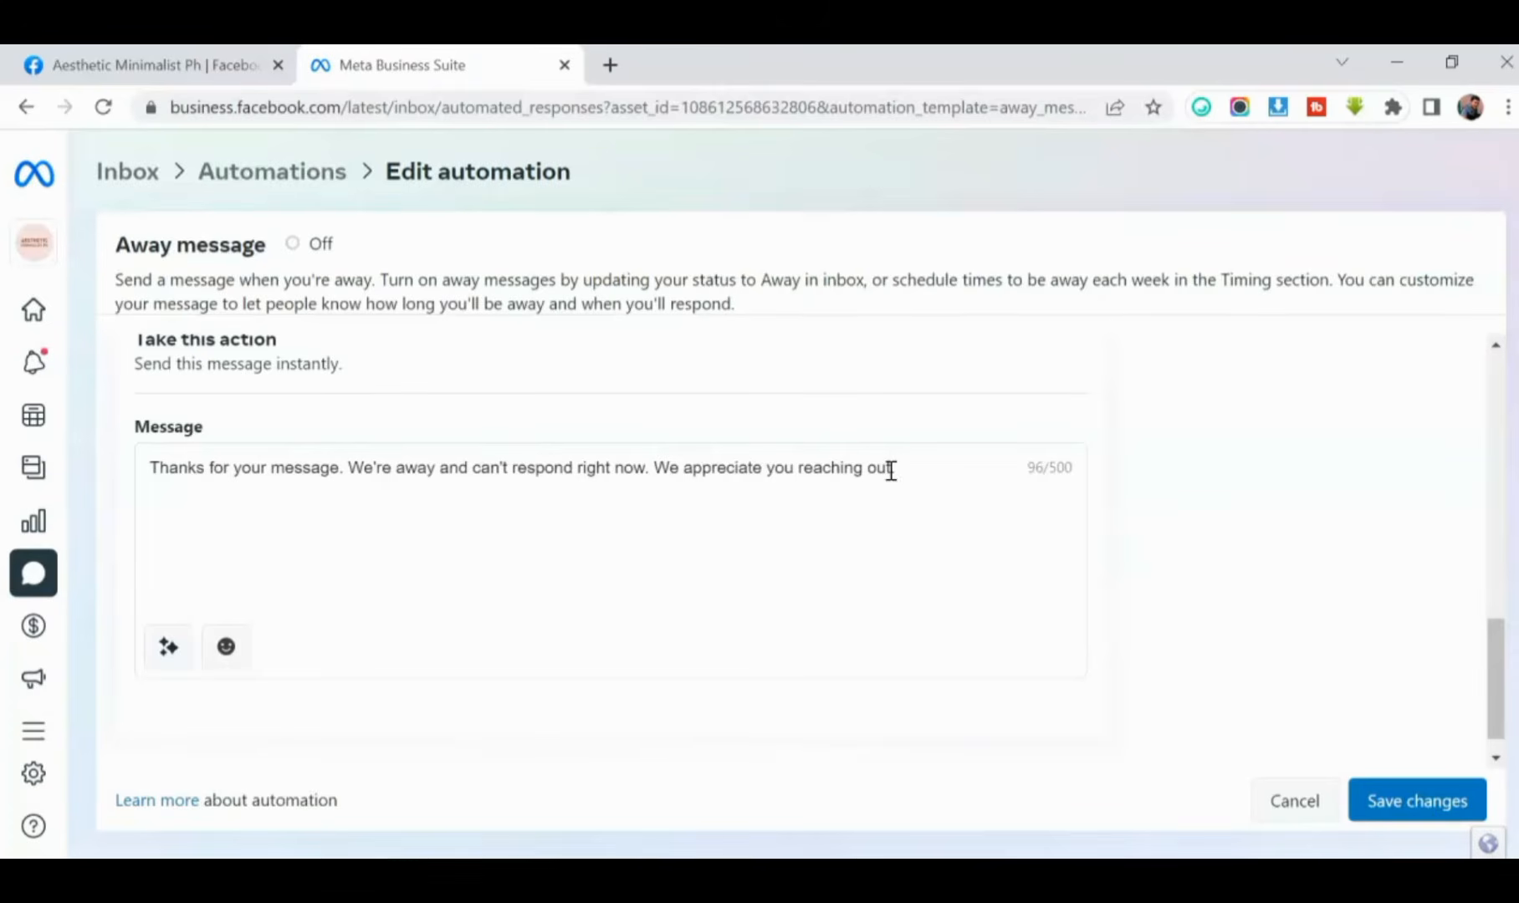
{"action": "type", "text": "."}
{"action": "scroll", "coordinate": [300, 410], "scroll_direction": "up", "scroll_amount": 10}
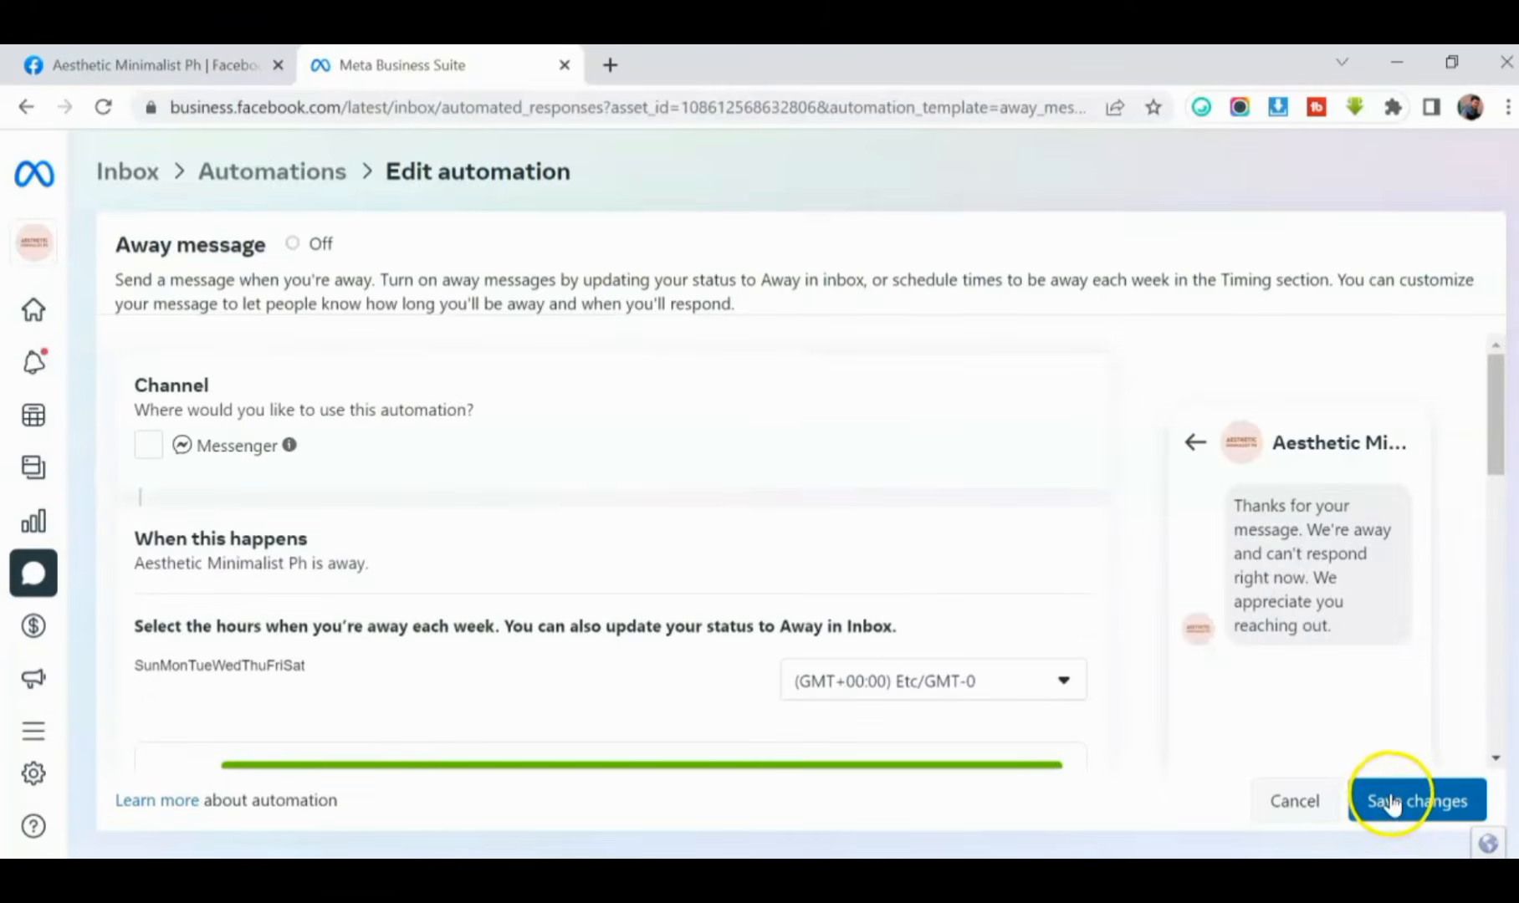
{"action": "left_click", "coordinate": [1389, 803]}
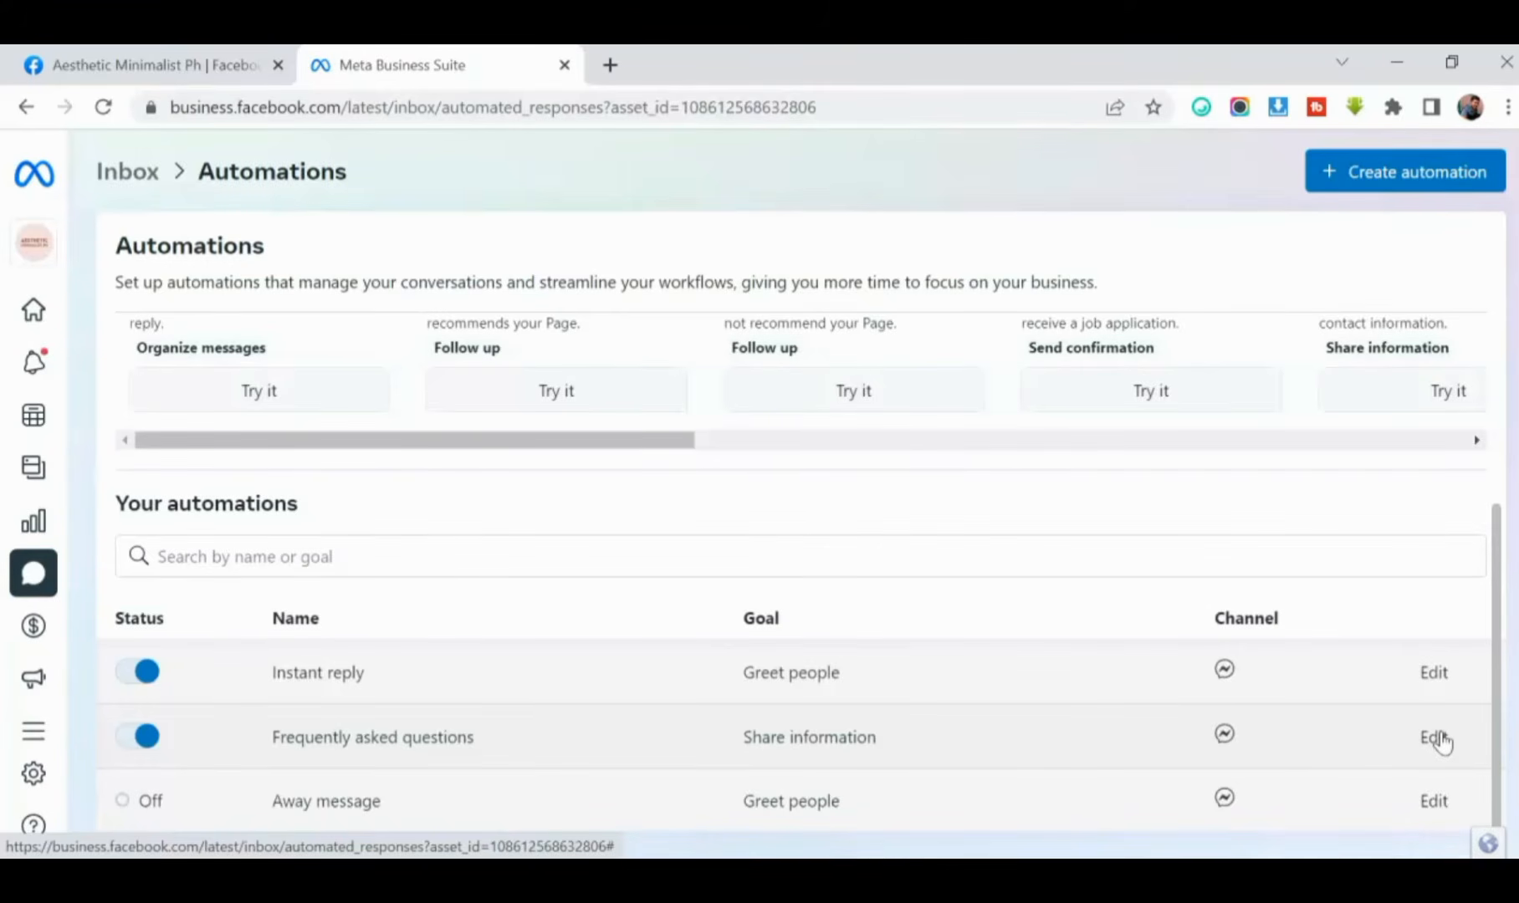
- Open the Frequently asked questions automation for editing and go to its Messenger questions
{"action": "left_click", "coordinate": [1432, 738]}
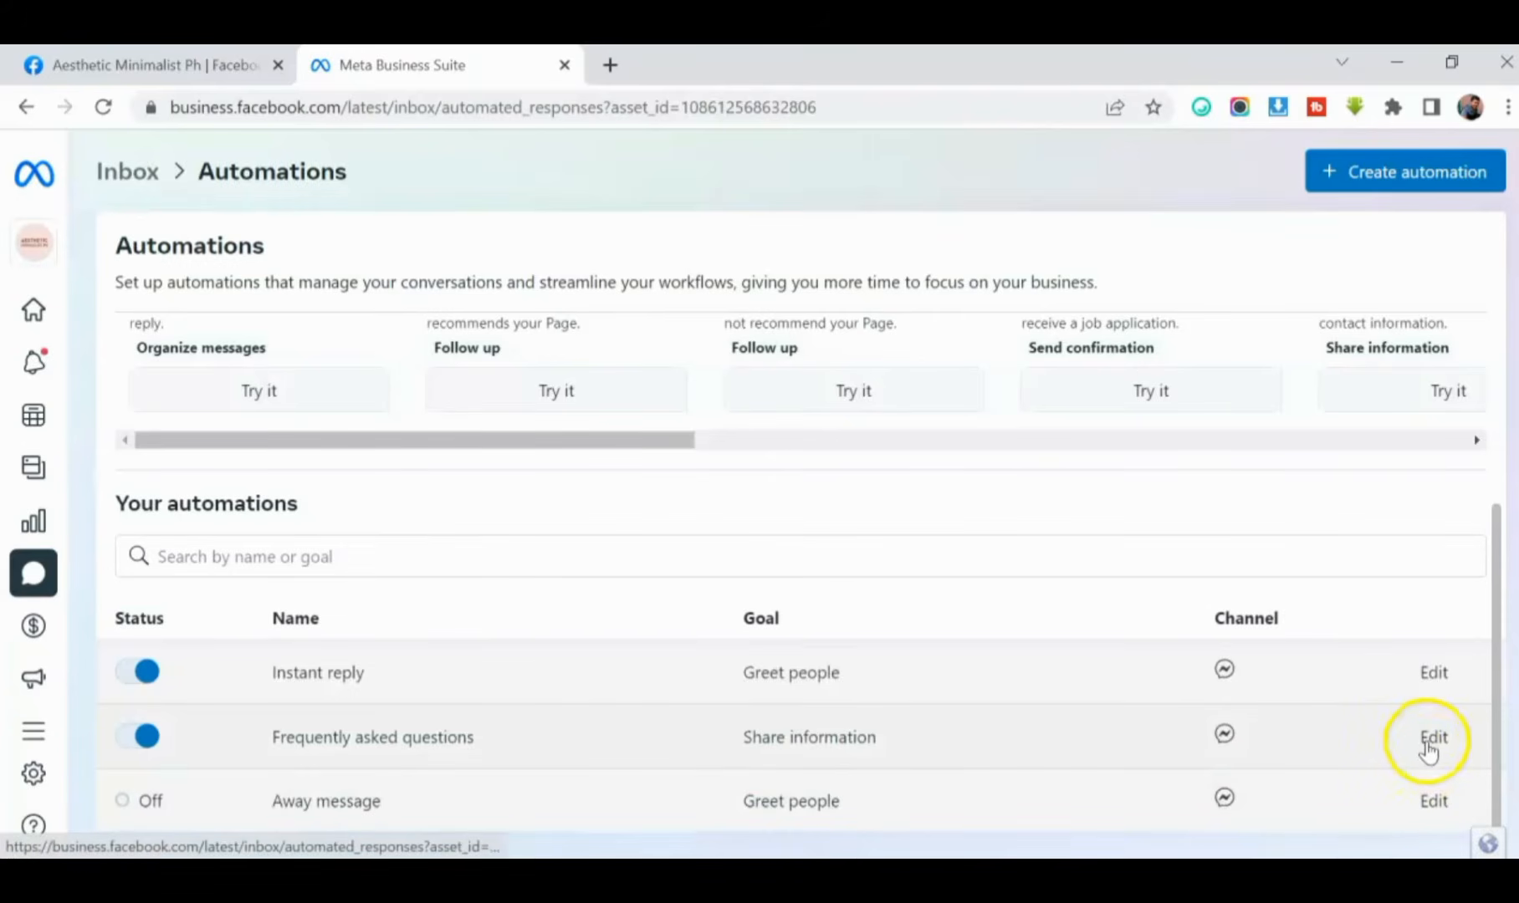
{"action": "left_click", "coordinate": [1432, 739]}
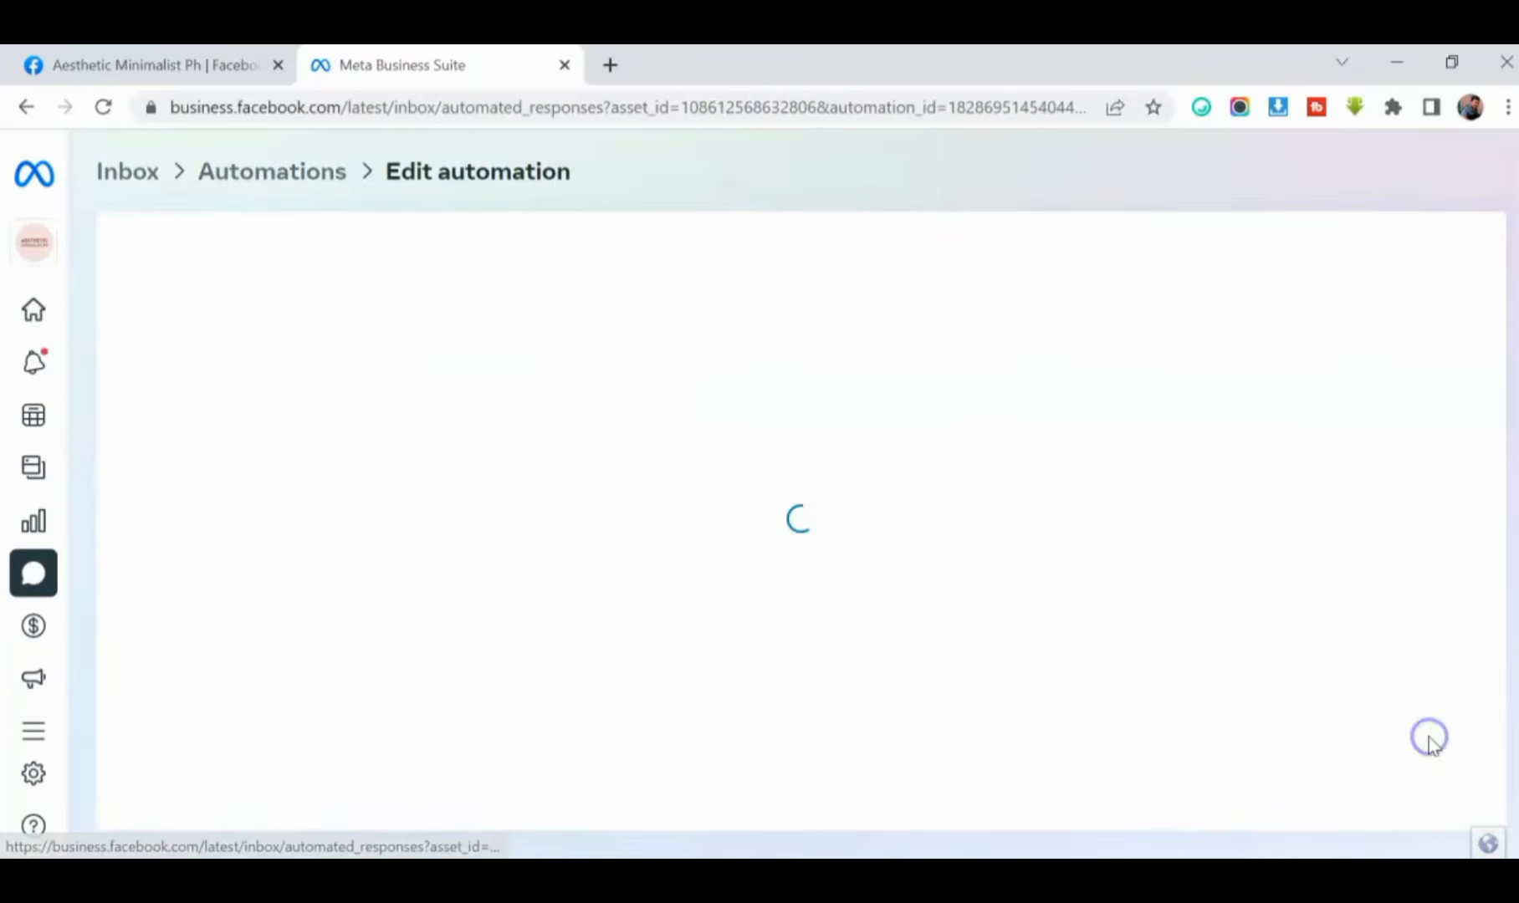
{"action": "scroll", "coordinate": [350, 448], "scroll_direction": "down", "scroll_amount": 2}
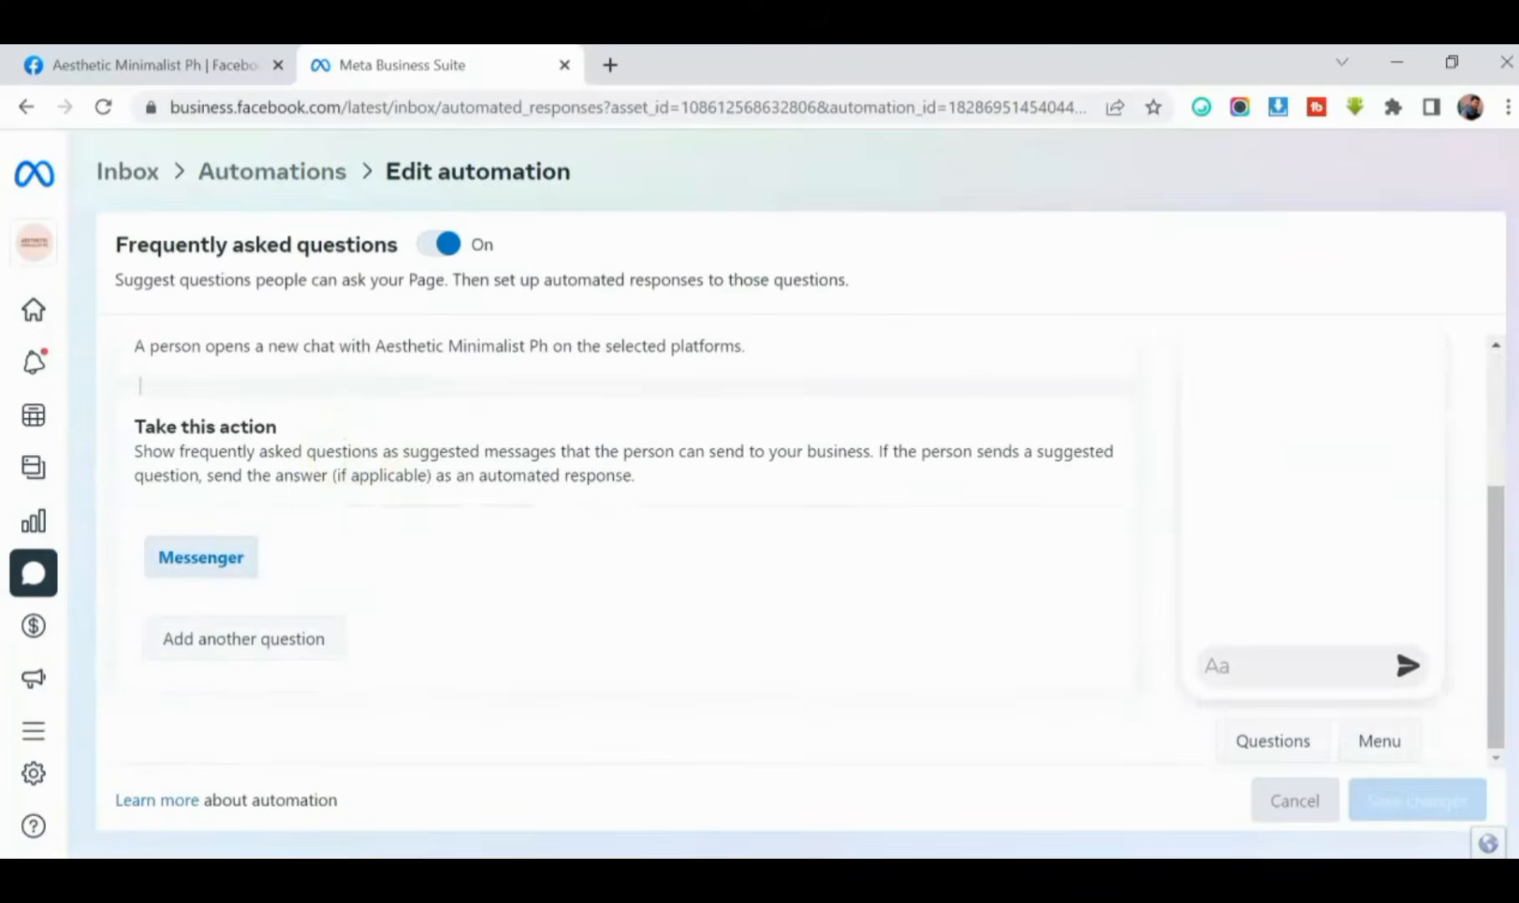
{"action": "scroll", "coordinate": [355, 454], "scroll_direction": "down", "scroll_amount": 1}
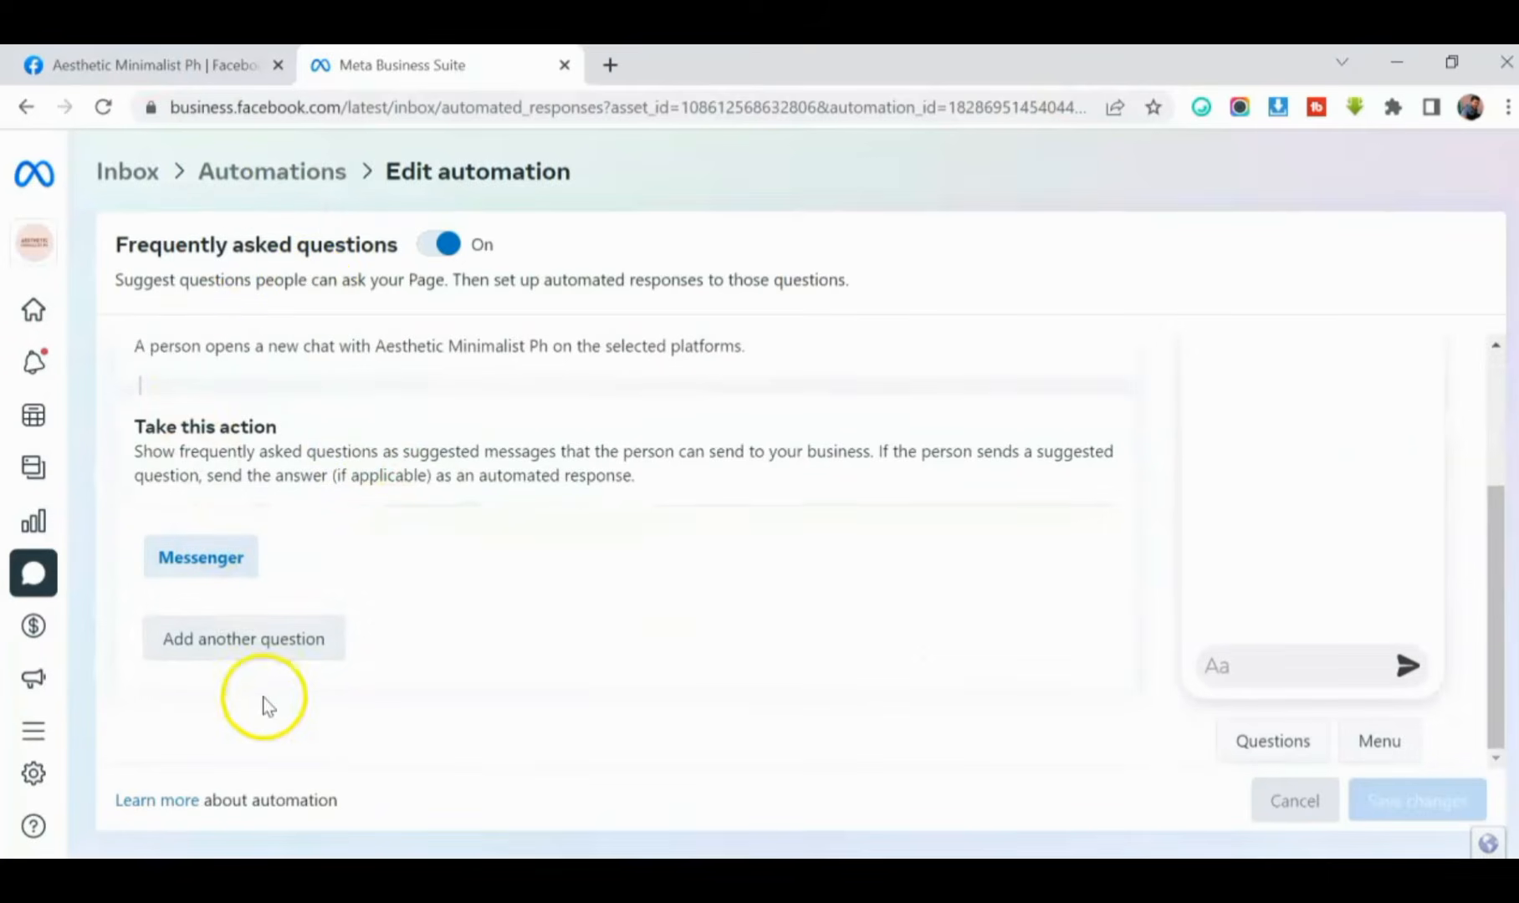
- Add a new Messenger question to the automation with the text "What are your Products?"
{"action": "left_click", "coordinate": [238, 644]}
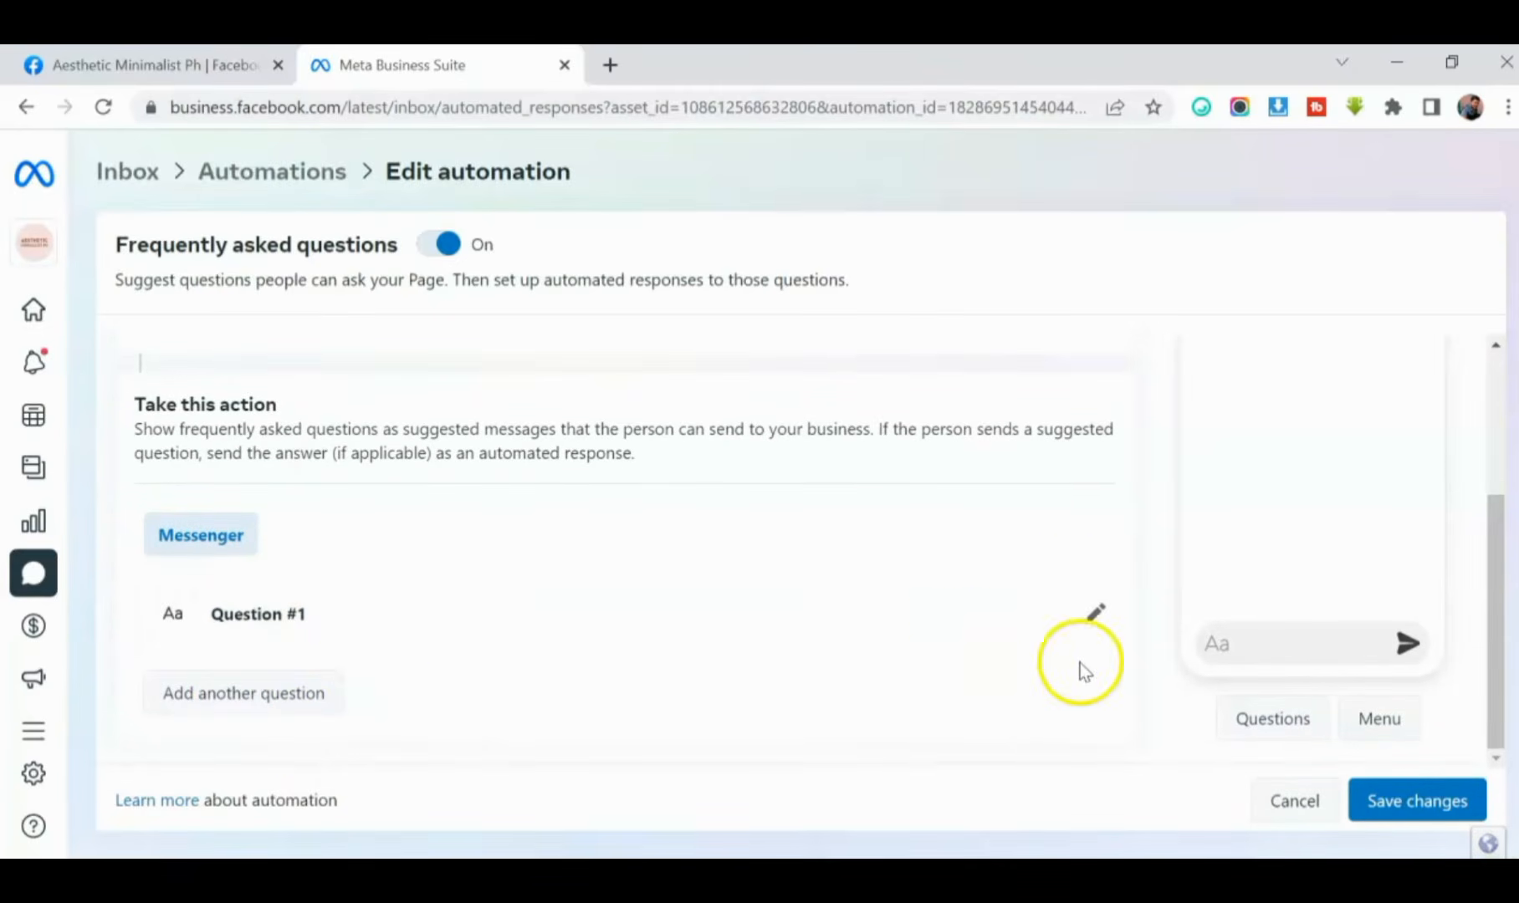
{"action": "left_click", "coordinate": [1093, 624]}
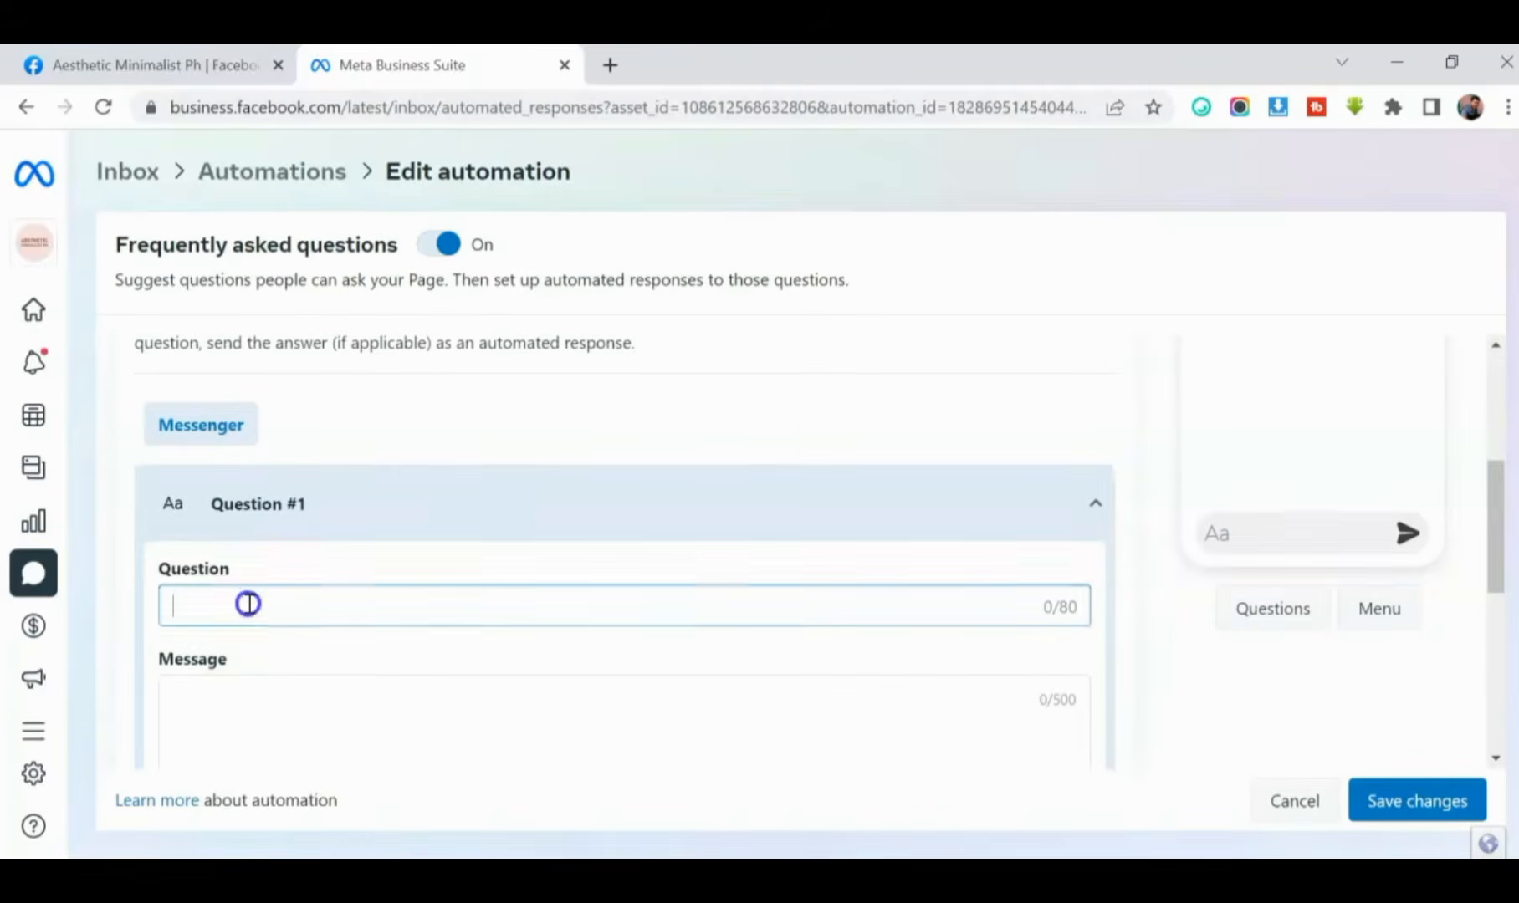
{"action": "left_click", "coordinate": [248, 602]}
{"action": "type", "text": "What a"}
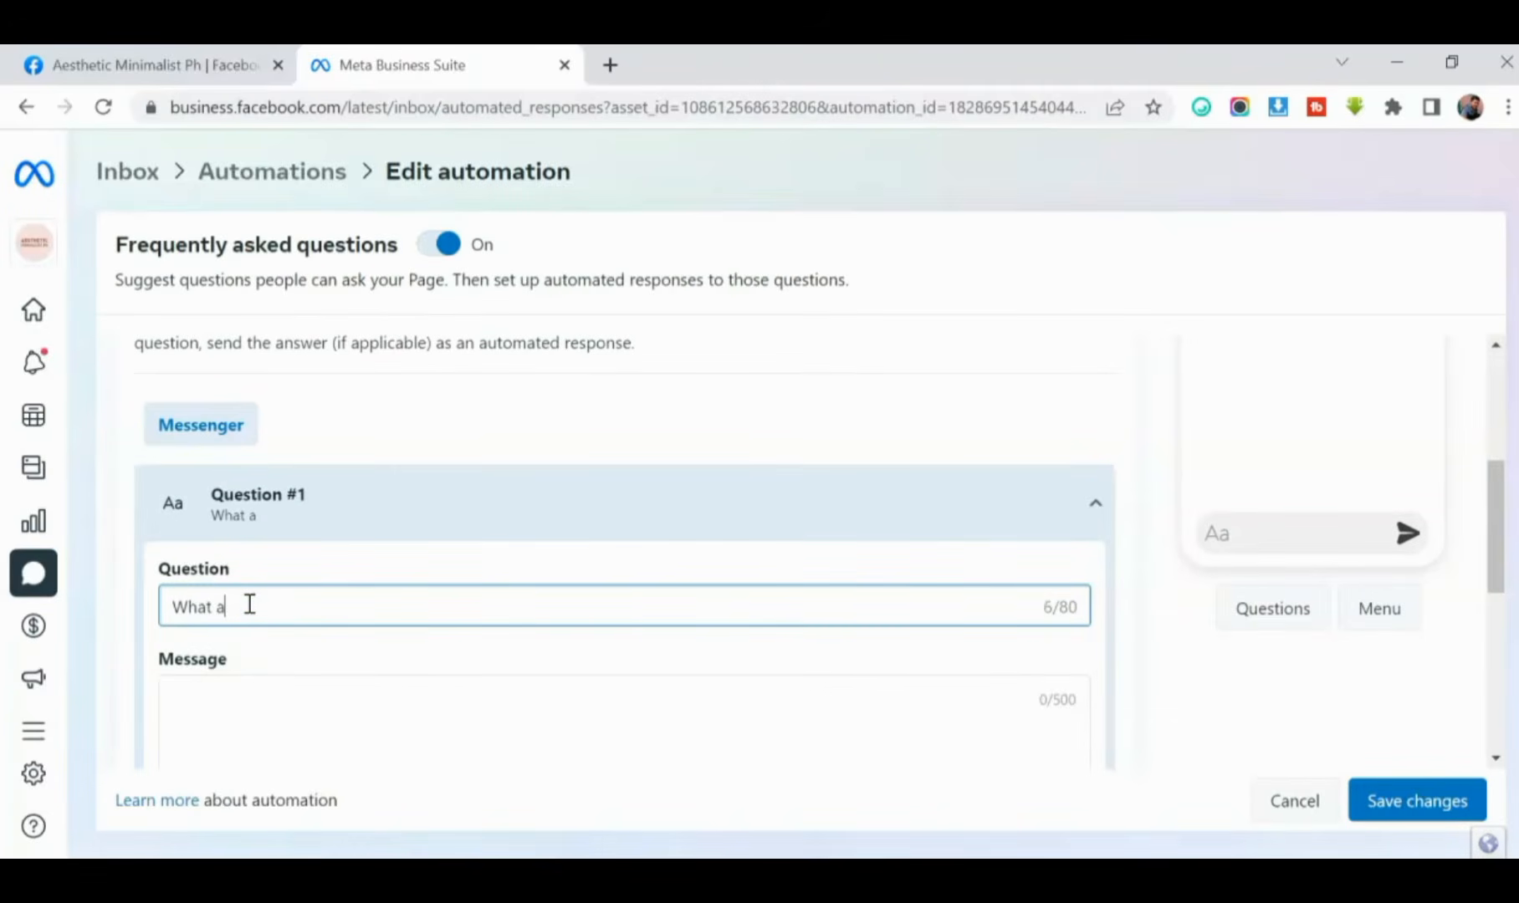
{"action": "type", "text": "re your Products?"}
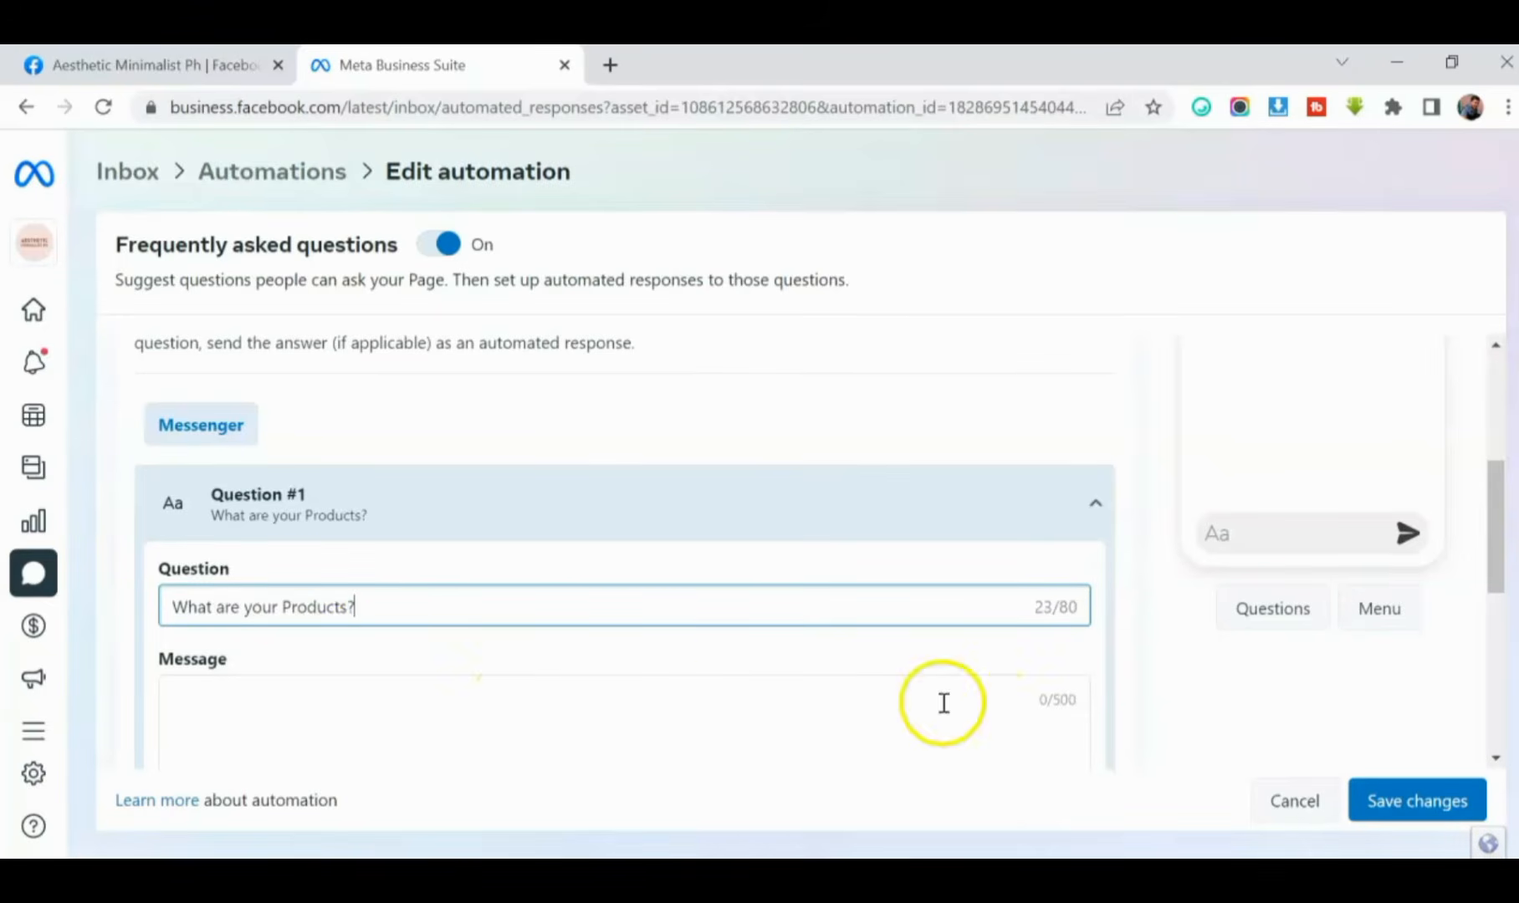
- Enter "Our products are Home decors & other minimalist stuffs" as the automated answer to the first question
{"action": "scroll", "coordinate": [322, 654], "scroll_direction": "down", "scroll_amount": 2}
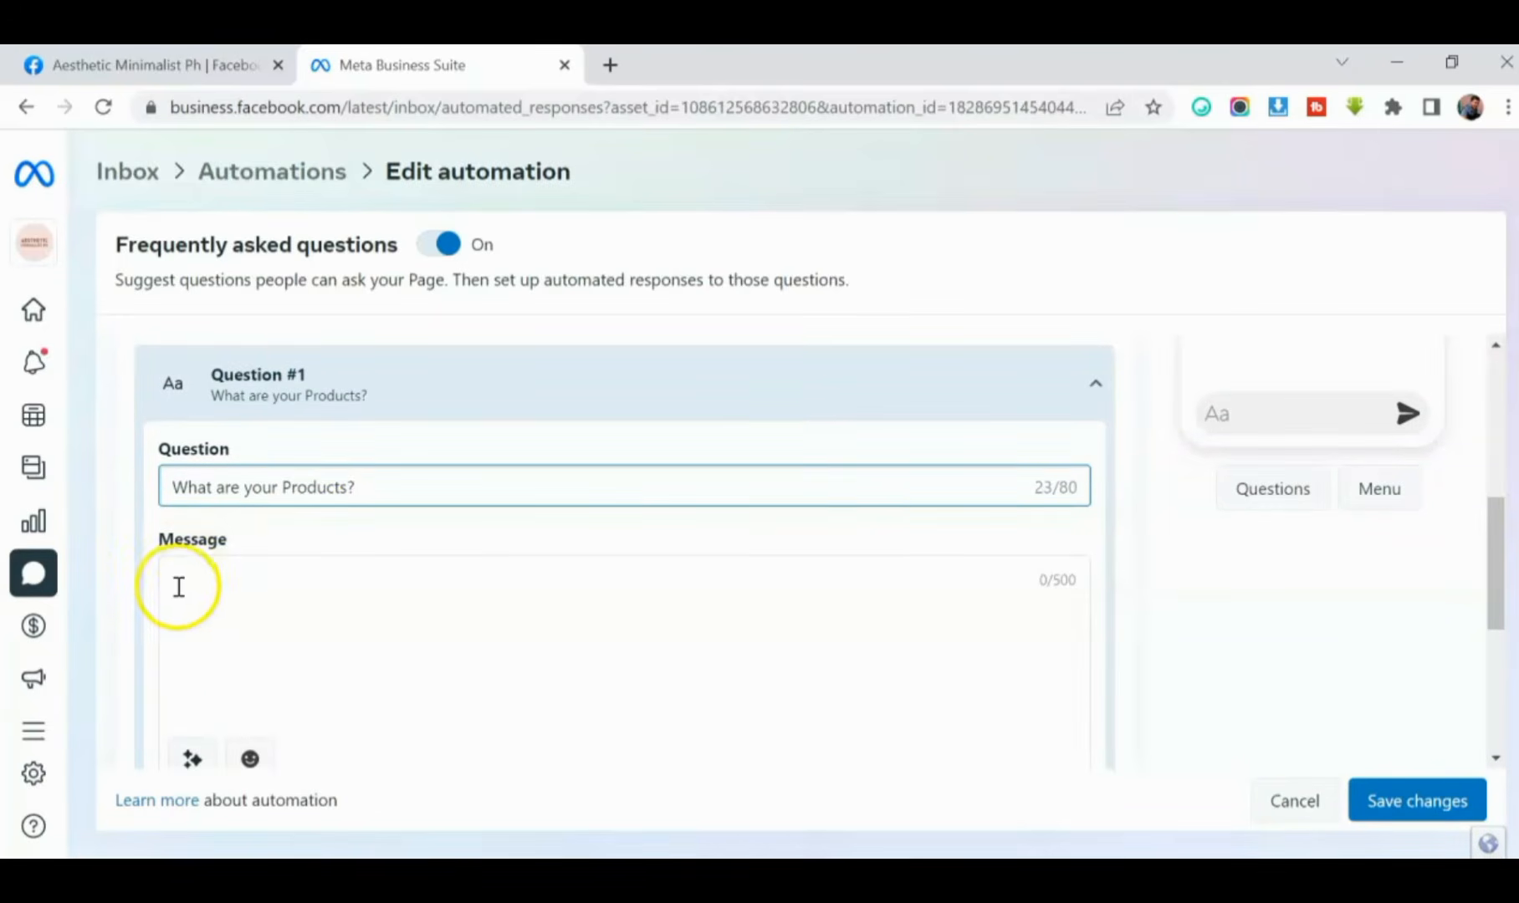
{"action": "left_click", "coordinate": [191, 578]}
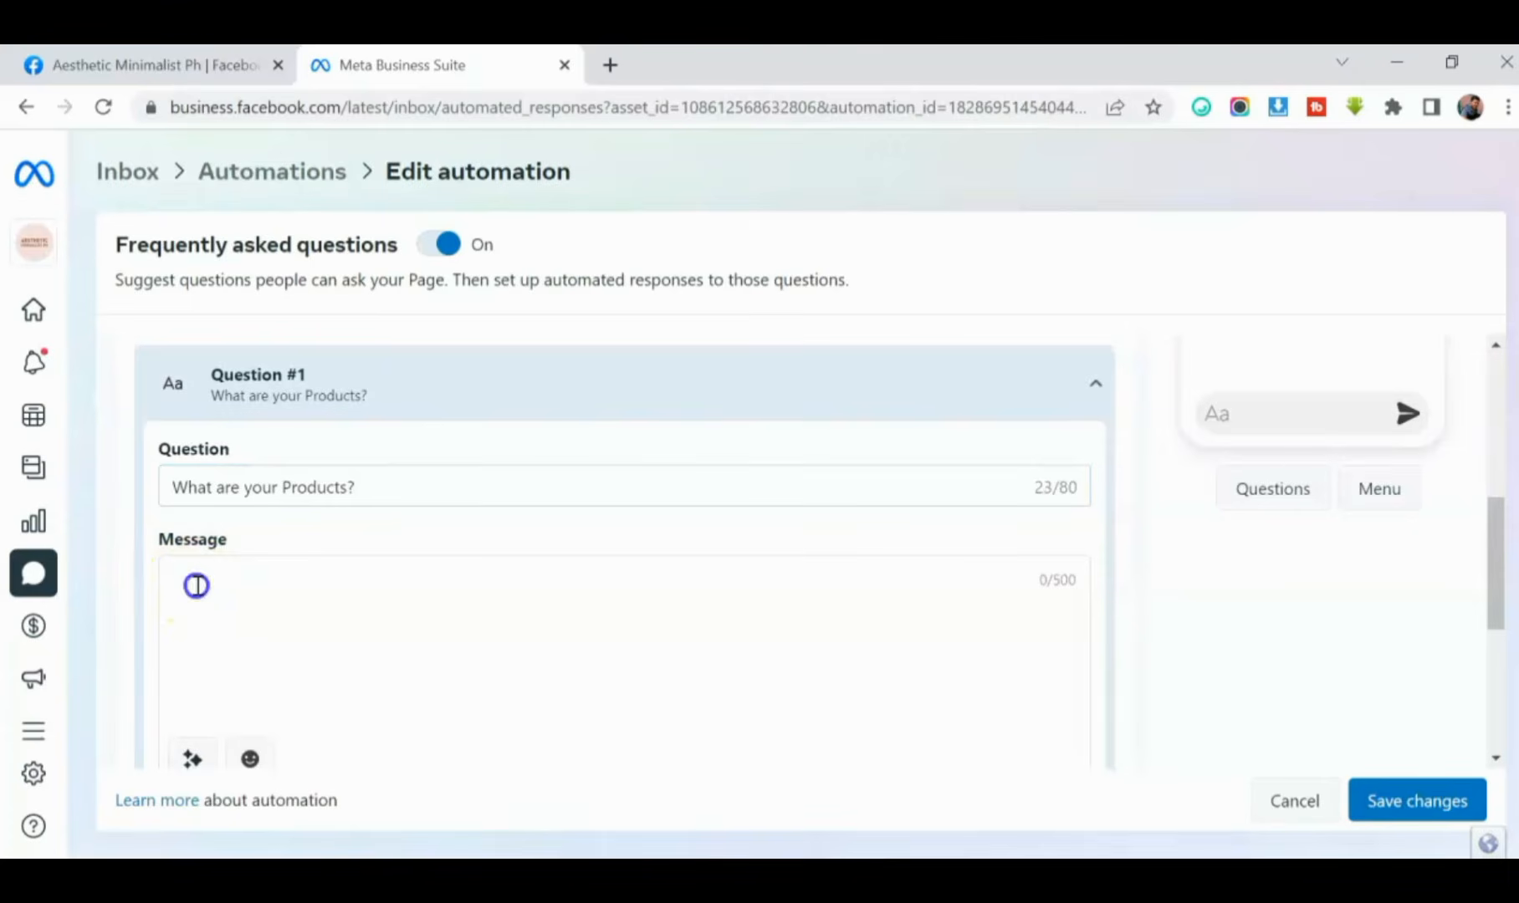
{"action": "type", "text": "Our products are Home decors & othe"}
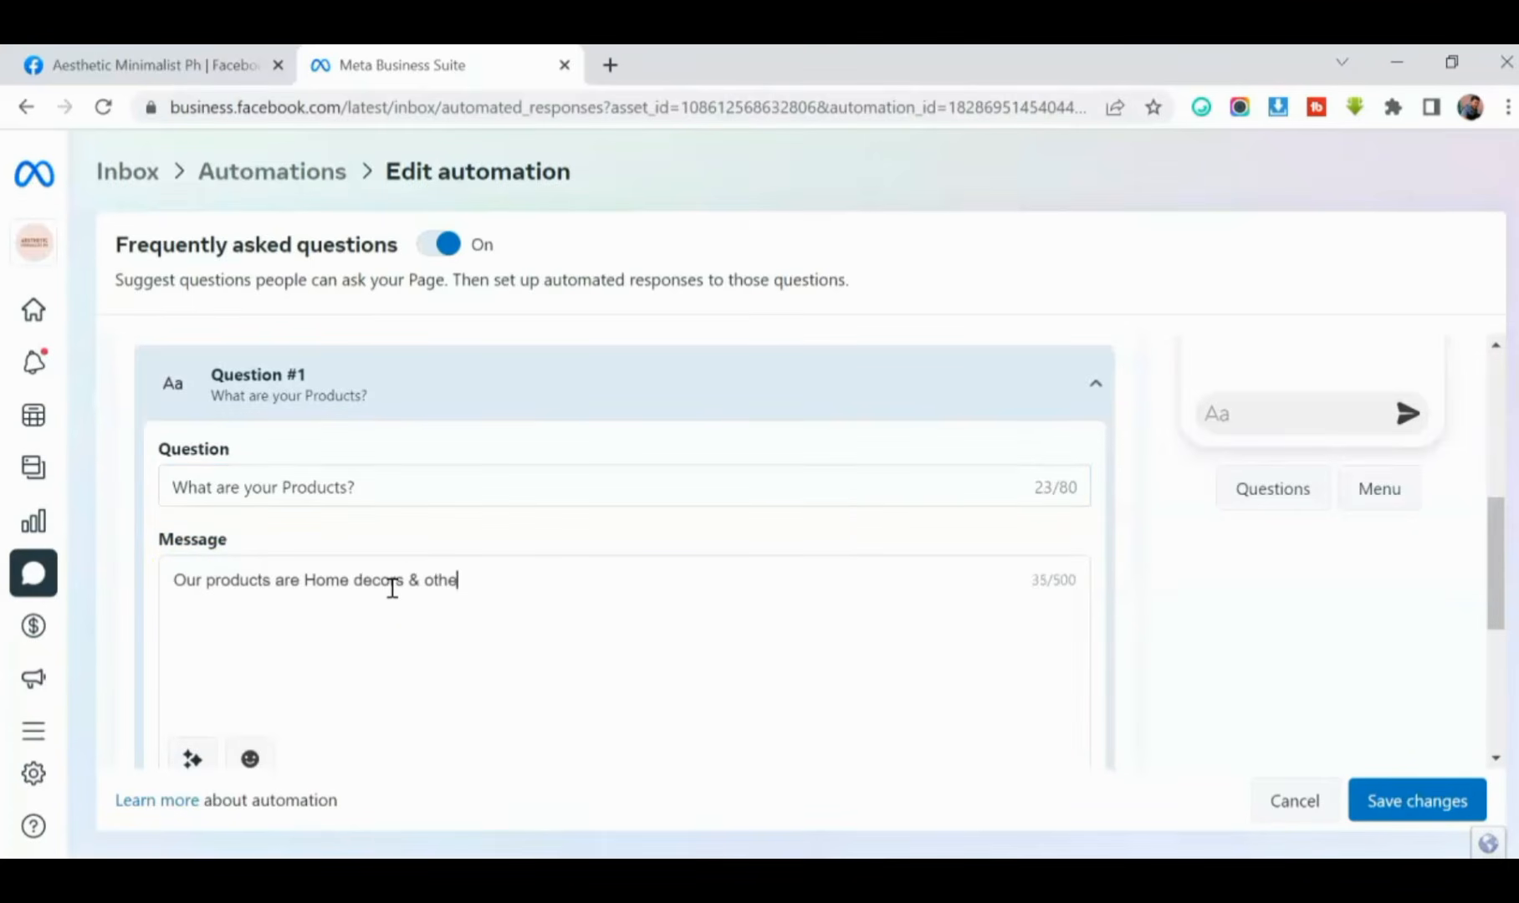
{"action": "type", "text": "r minimalist stuffs"}
{"action": "scroll", "coordinate": [474, 558], "scroll_direction": "down", "scroll_amount": 1}
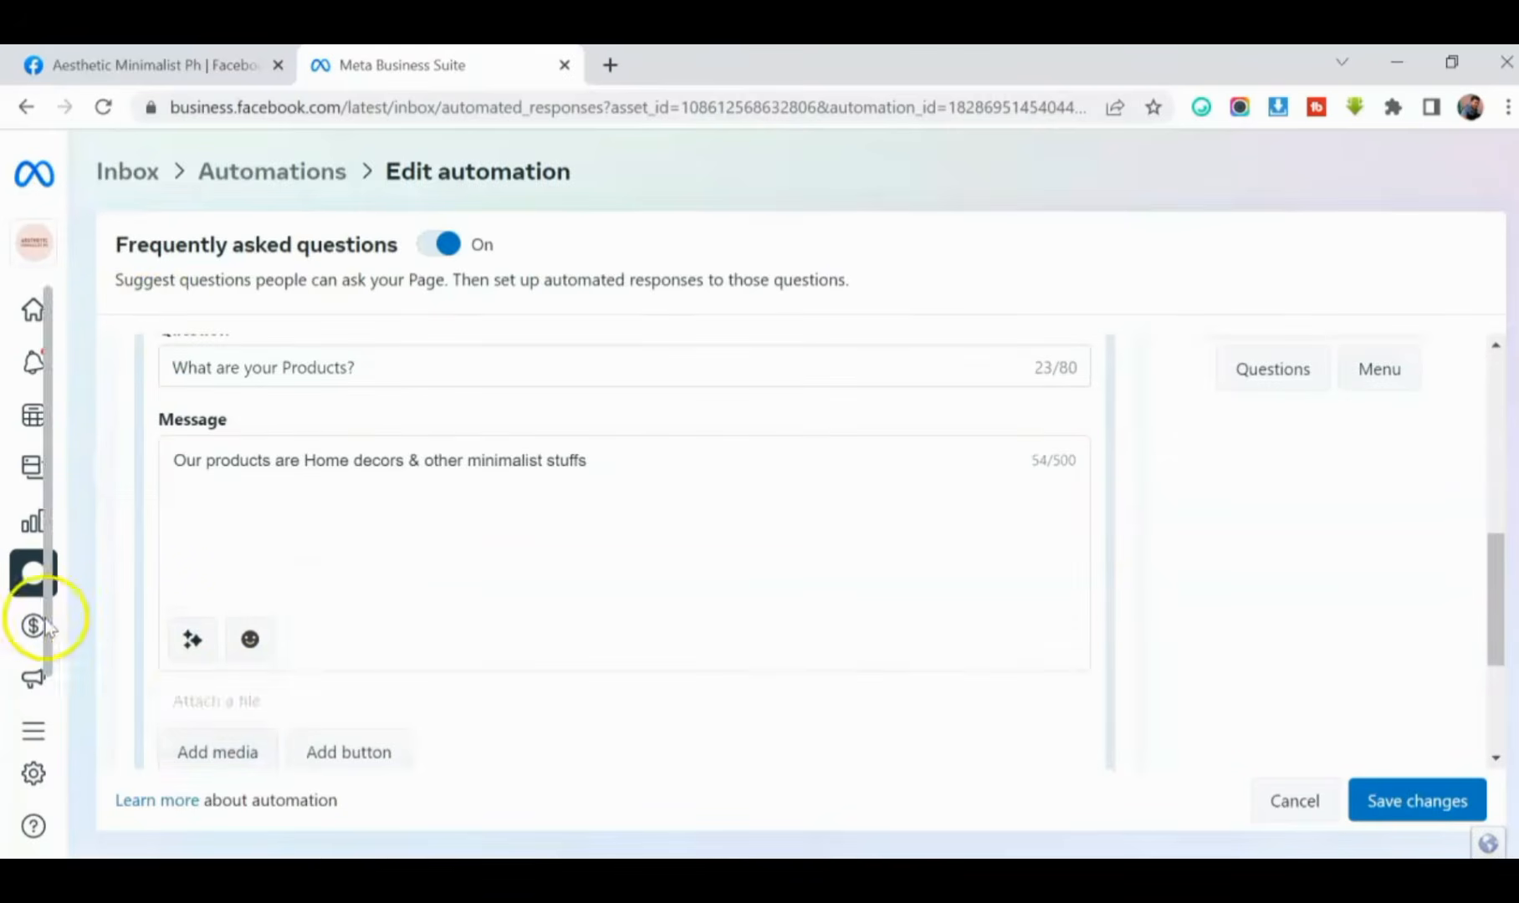
{"action": "mouse_move", "coordinate": [121, 687]}
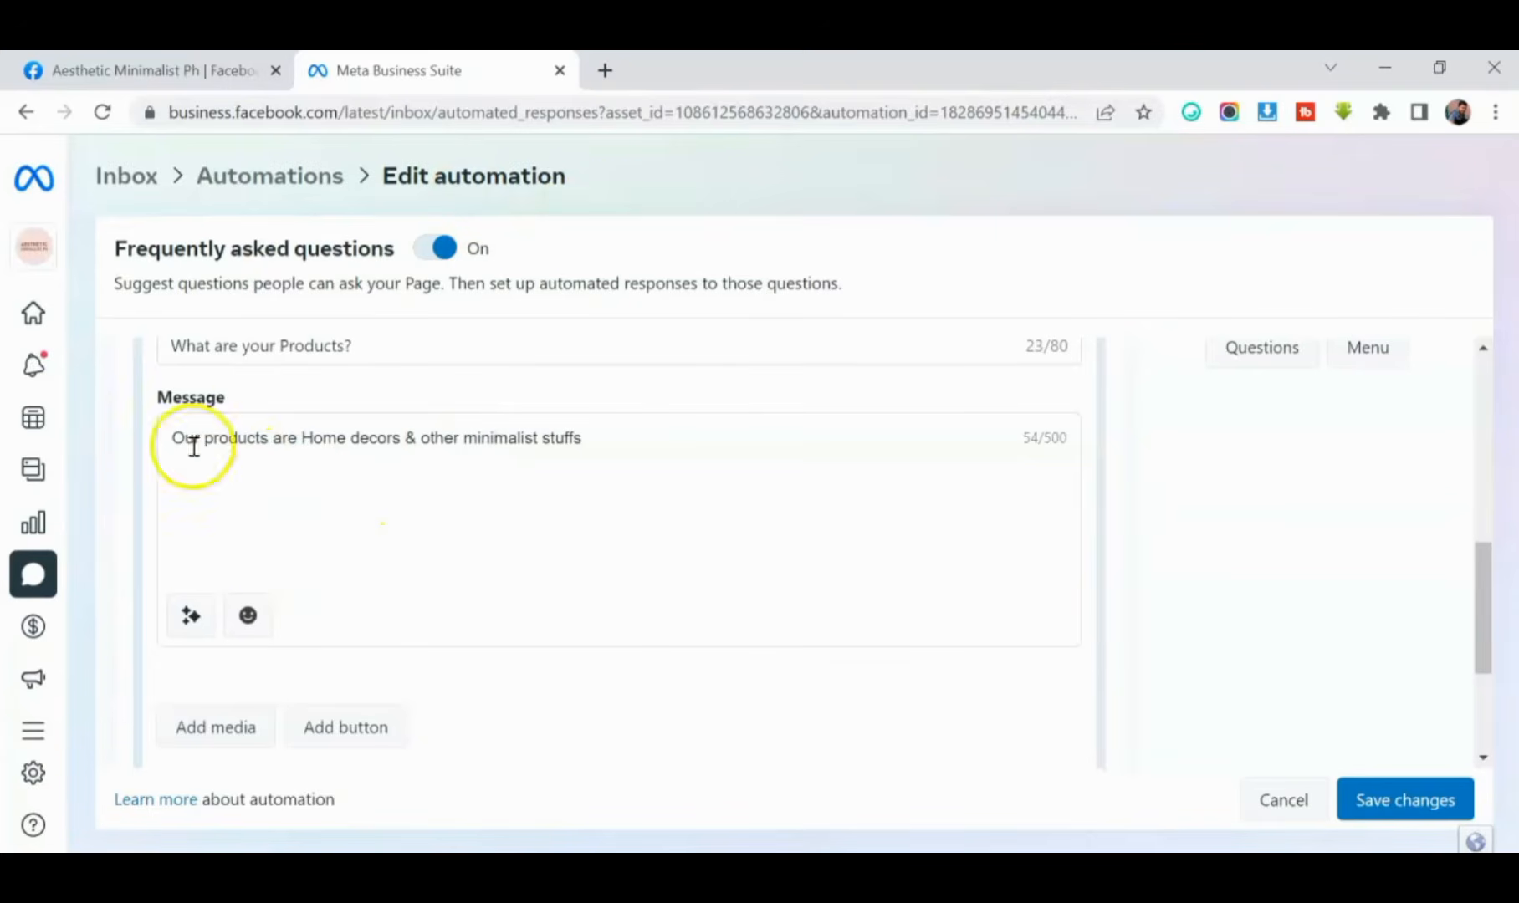
{"action": "left_click", "coordinate": [213, 728]}
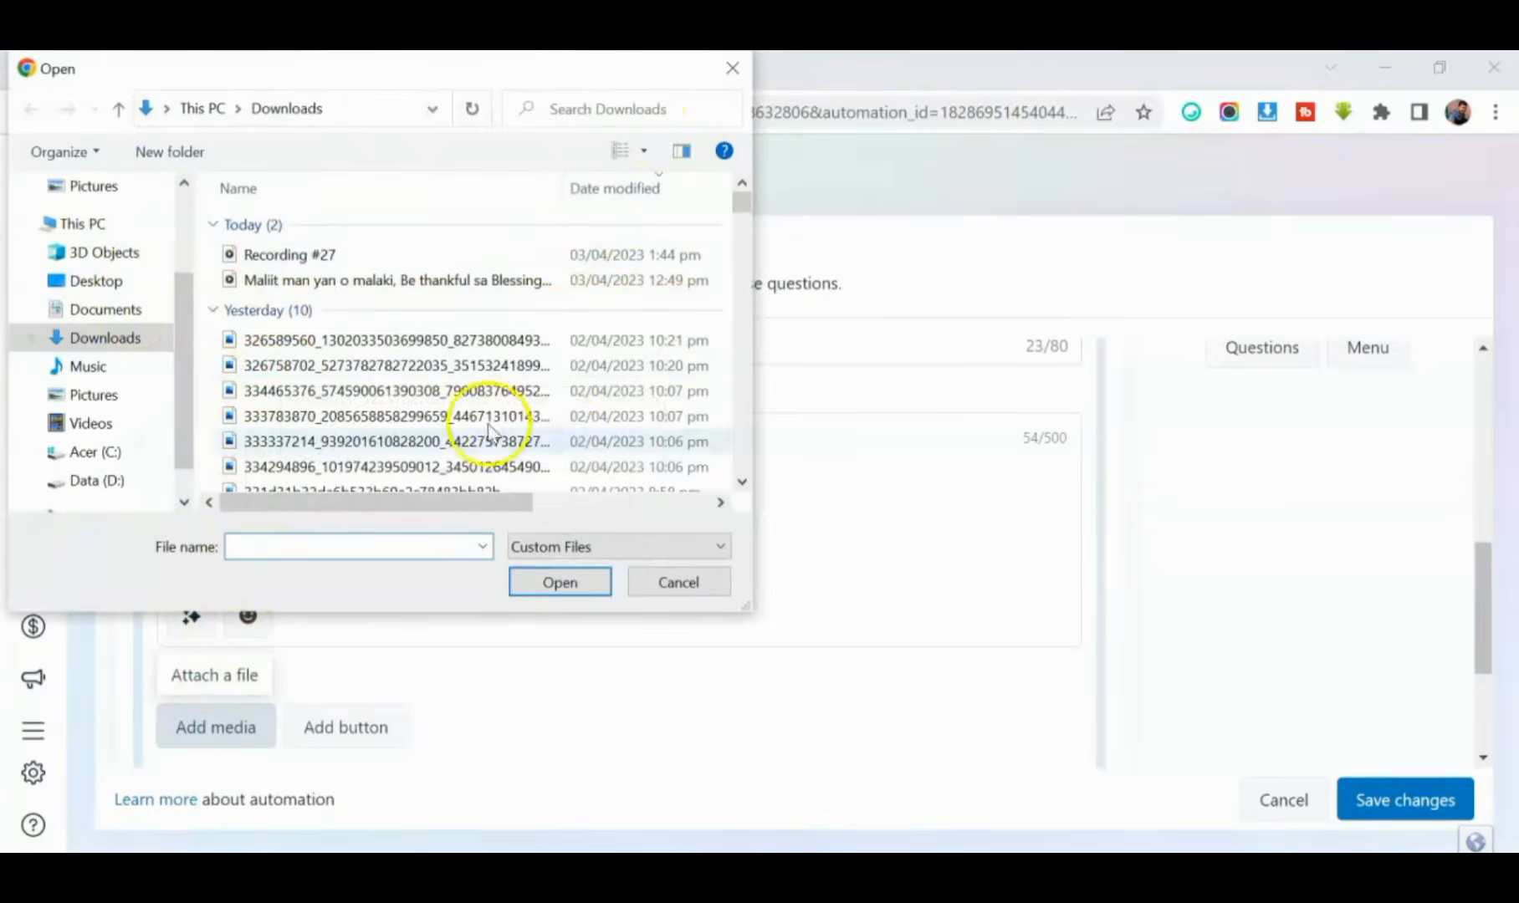
{"action": "left_click", "coordinate": [732, 67]}
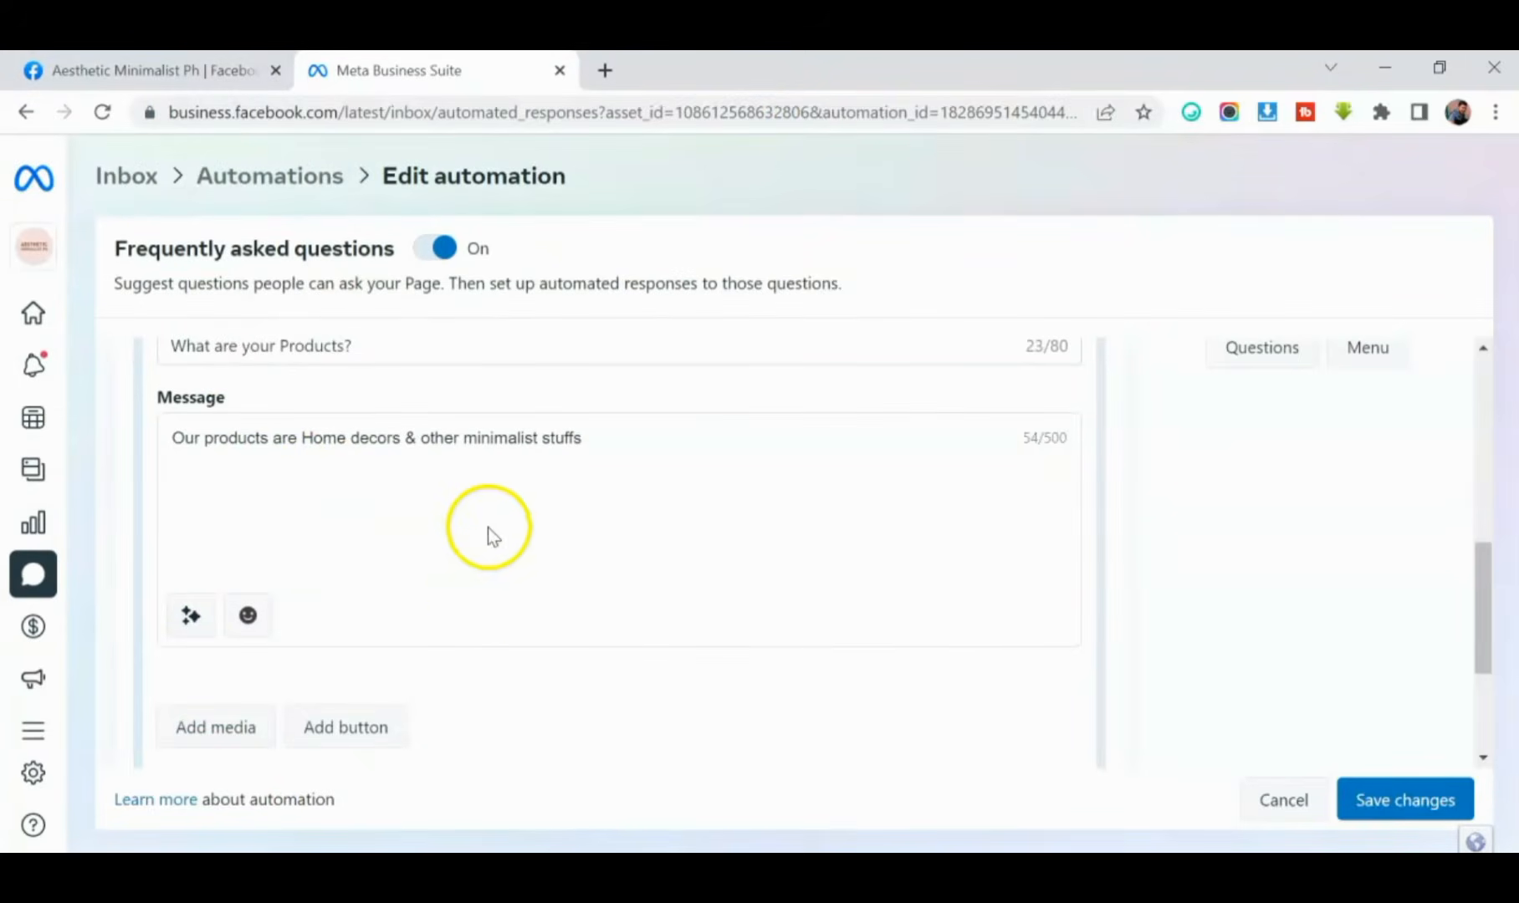
- Add a second Messenger question to the automation with the text "Where are you located?"
{"action": "scroll", "coordinate": [482, 592], "scroll_direction": "down", "scroll_amount": 3}
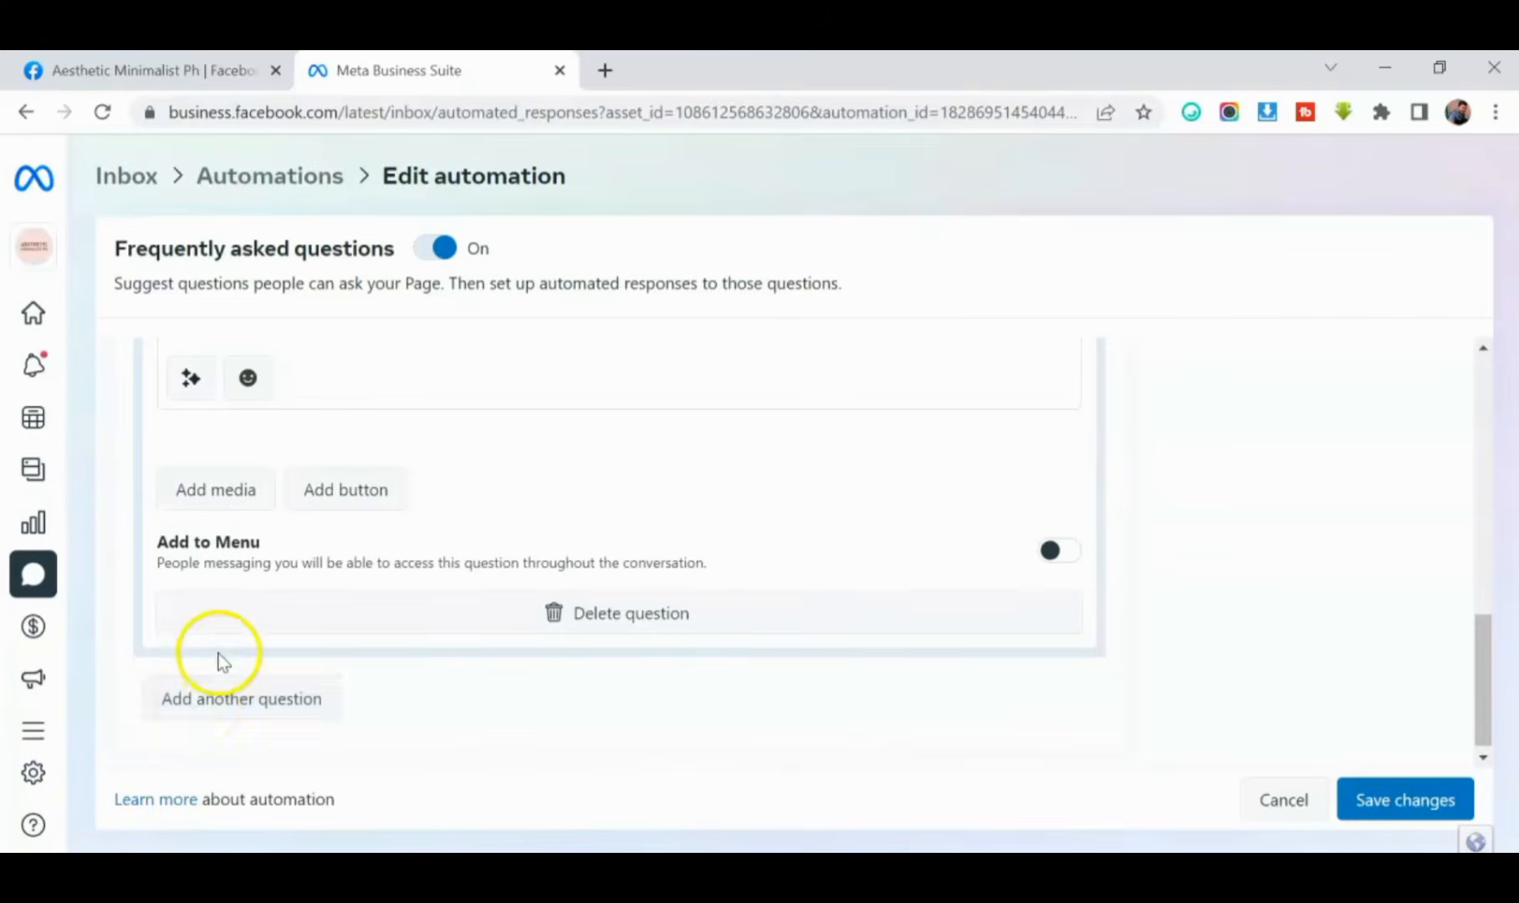
{"action": "scroll", "coordinate": [235, 594], "scroll_direction": "up", "scroll_amount": 4}
{"action": "scroll", "coordinate": [225, 519], "scroll_direction": "down", "scroll_amount": 4}
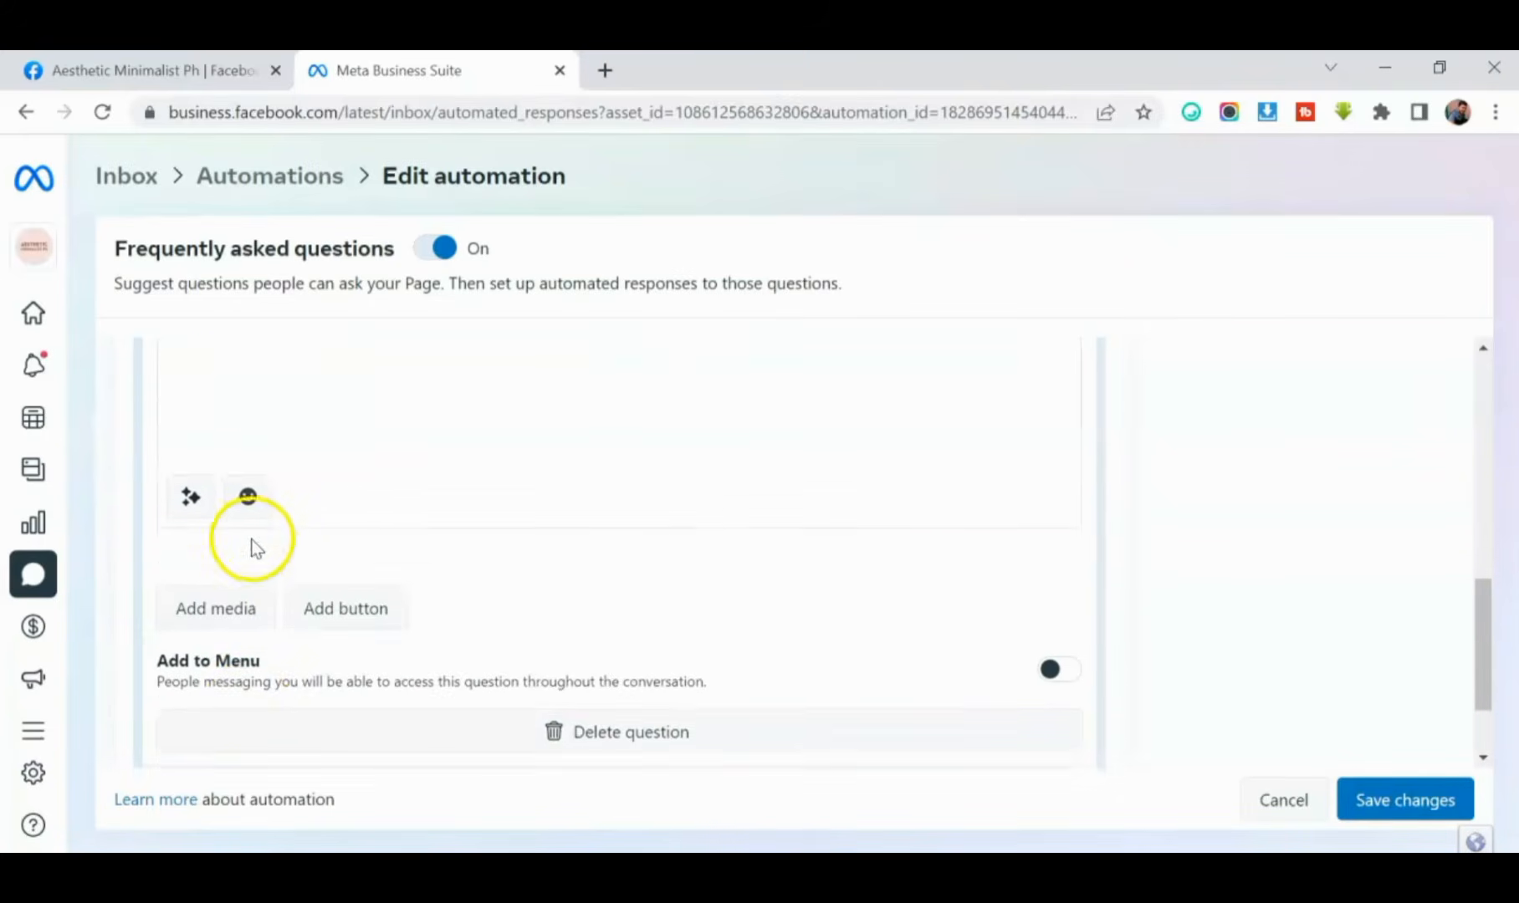
{"action": "left_click", "coordinate": [282, 693]}
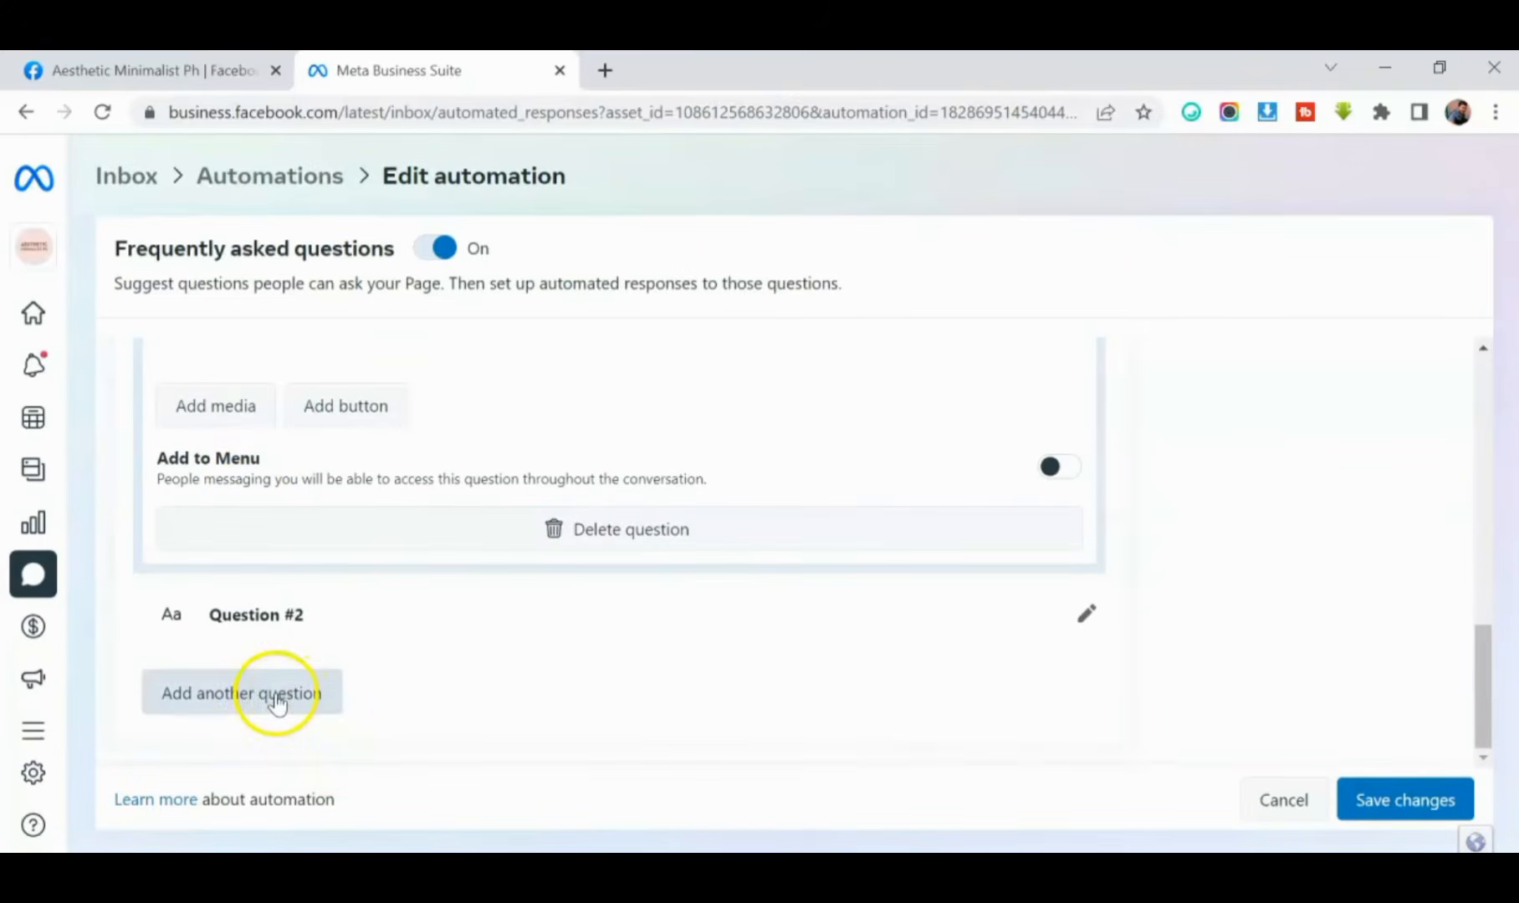
{"action": "left_click", "coordinate": [1086, 615]}
{"action": "type", "text": "Where are you located?"}
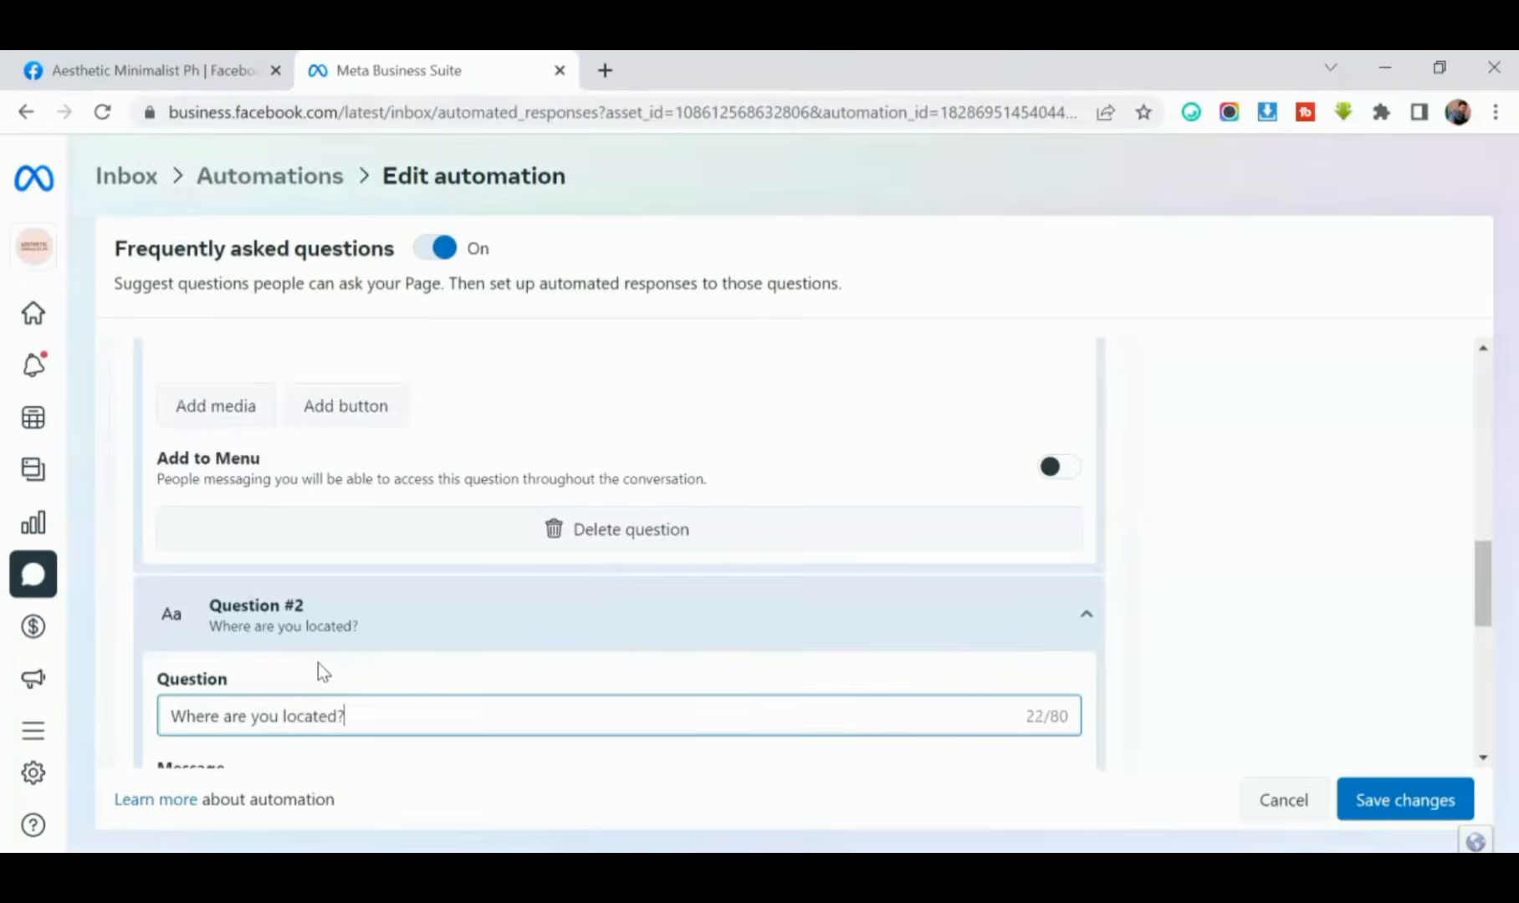
- Write the second question's answer as the recipient's first-name placeholder followed by "We're located in Iligan City" and a smiley emoji
{"action": "scroll", "coordinate": [318, 669], "scroll_direction": "down", "scroll_amount": 3}
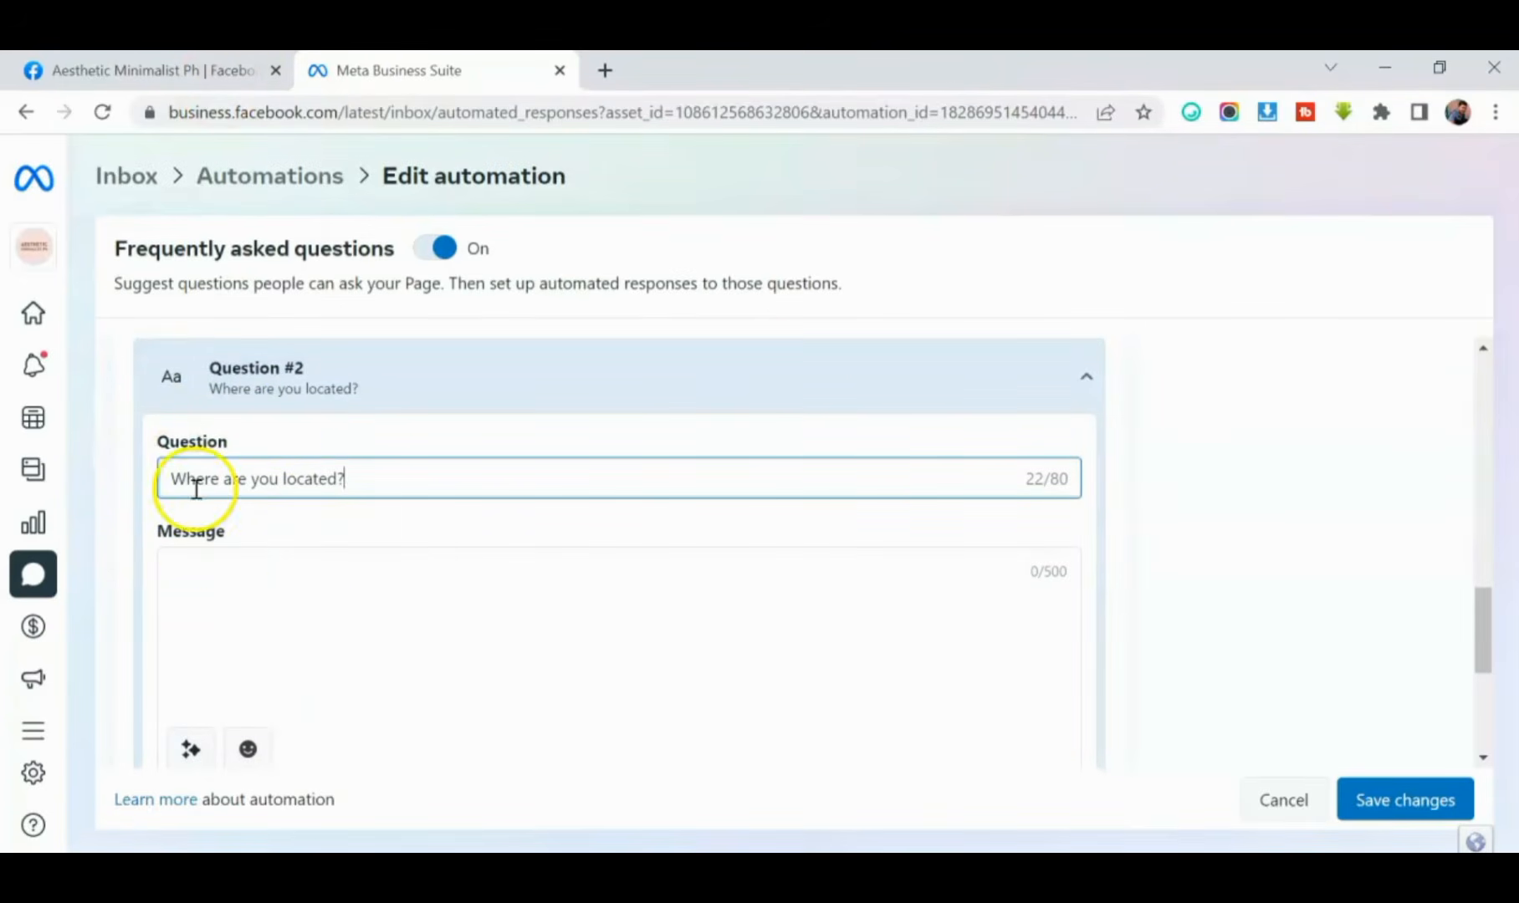
{"action": "left_click", "coordinate": [204, 568]}
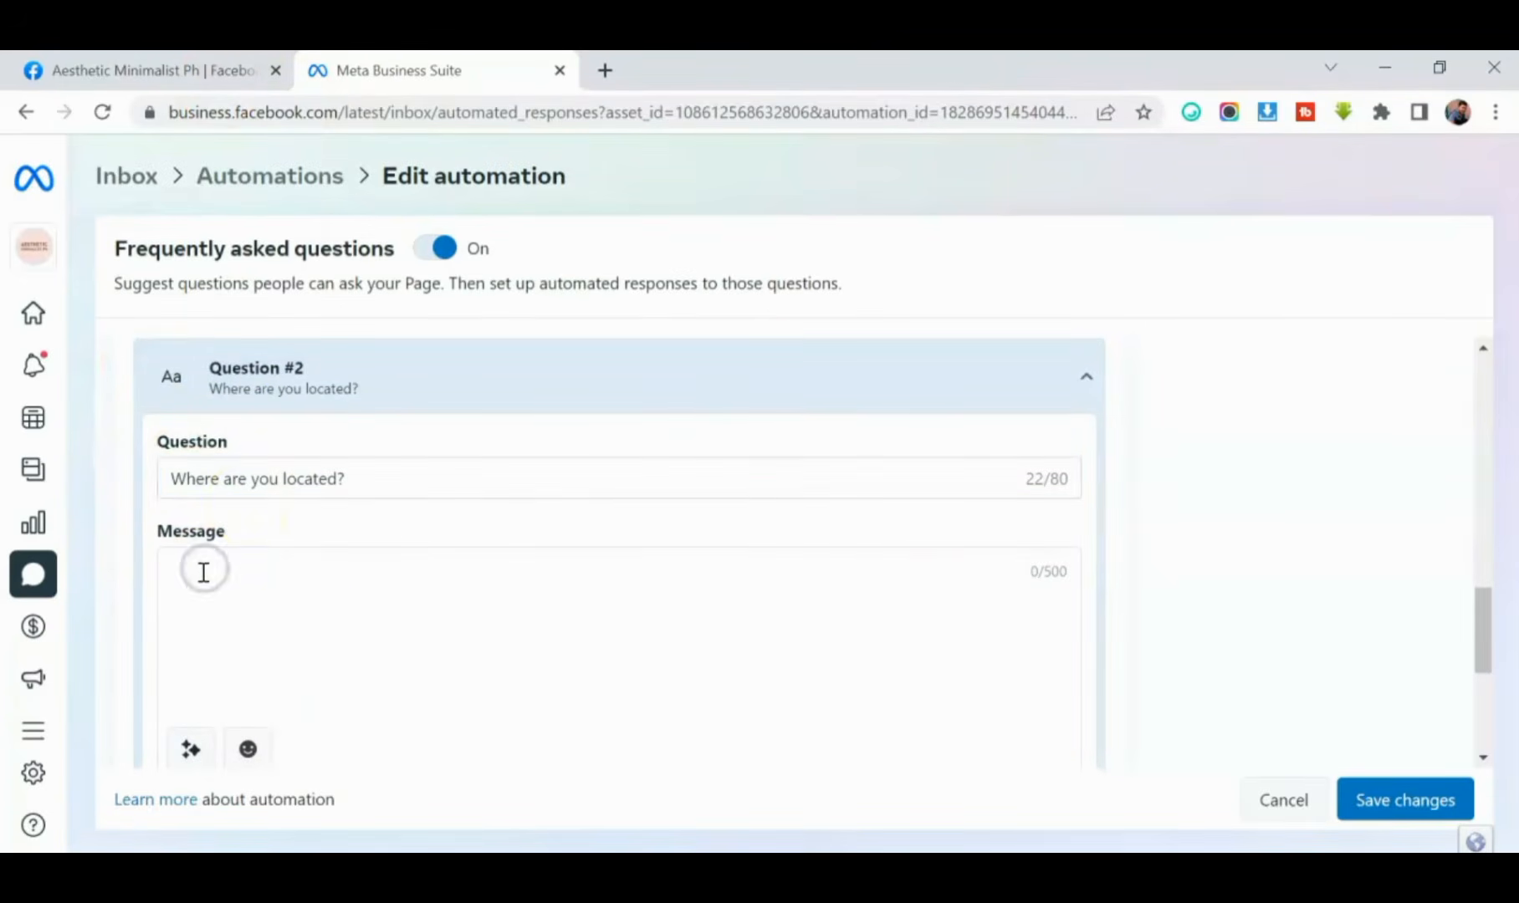
{"action": "type", "text": "We're located in Iligan City"}
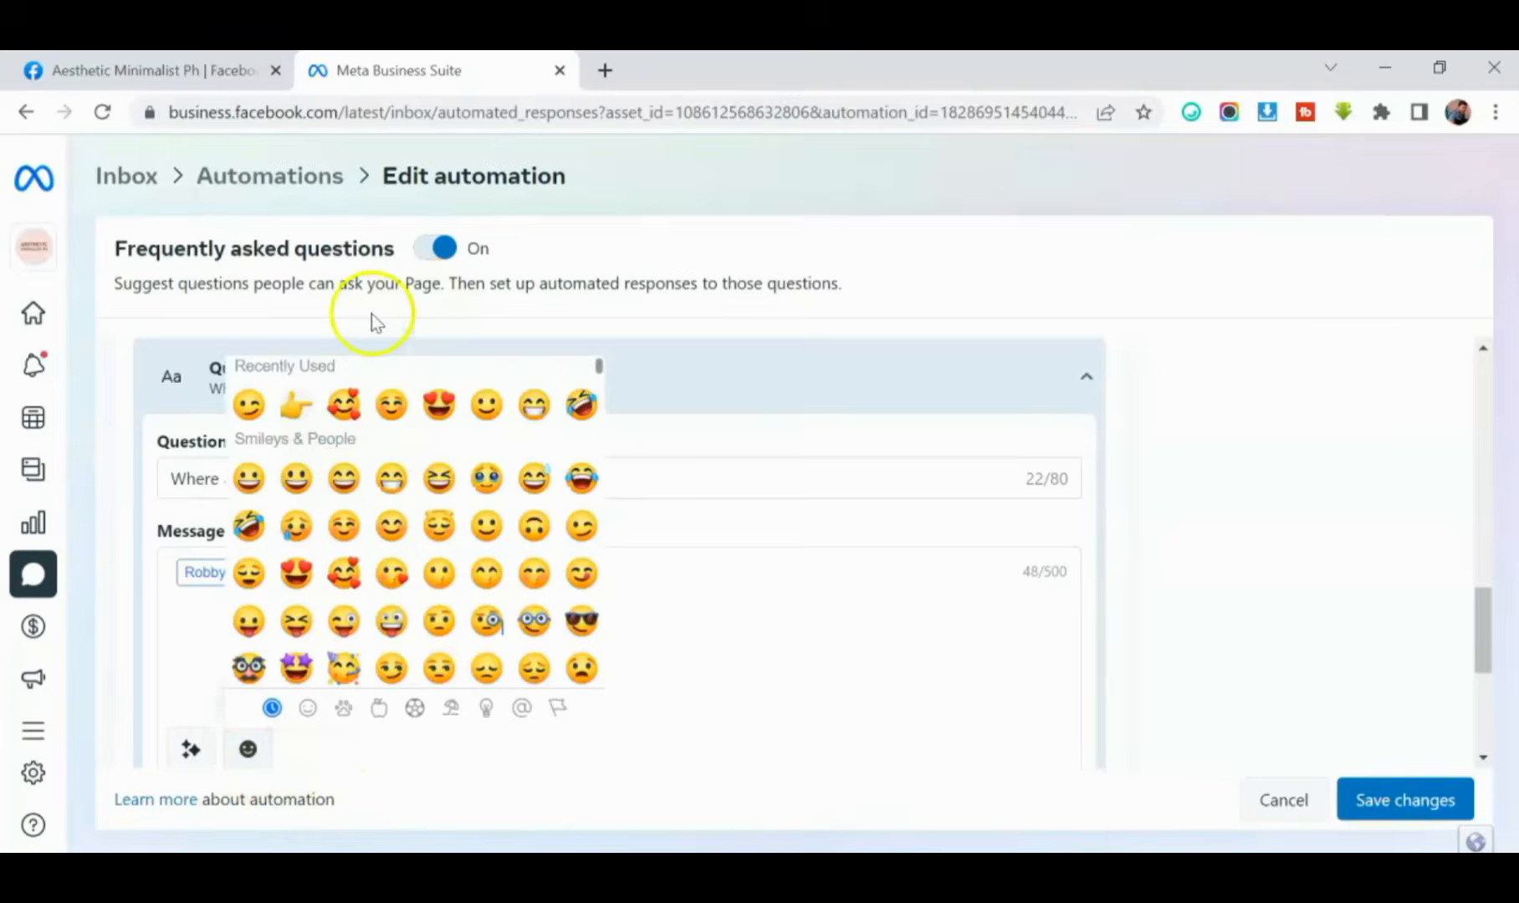
{"action": "left_click", "coordinate": [526, 651]}
{"action": "scroll", "coordinate": [193, 516], "scroll_direction": "down", "scroll_amount": 4}
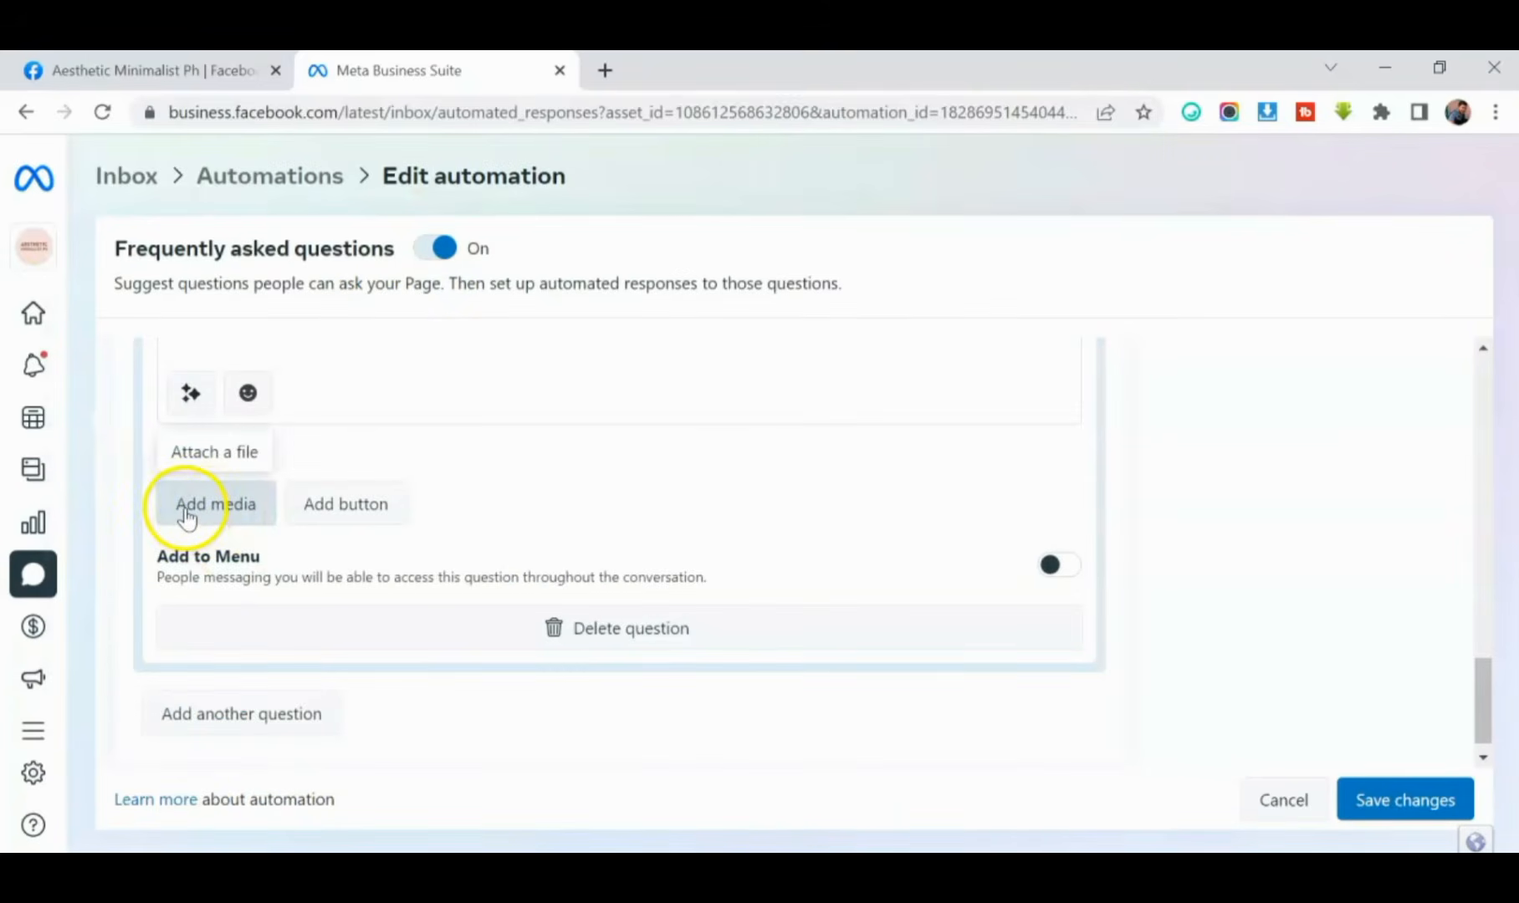
{"action": "scroll", "coordinate": [200, 512], "scroll_direction": "up", "scroll_amount": 2}
{"action": "scroll", "coordinate": [251, 544], "scroll_direction": "down", "scroll_amount": 1}
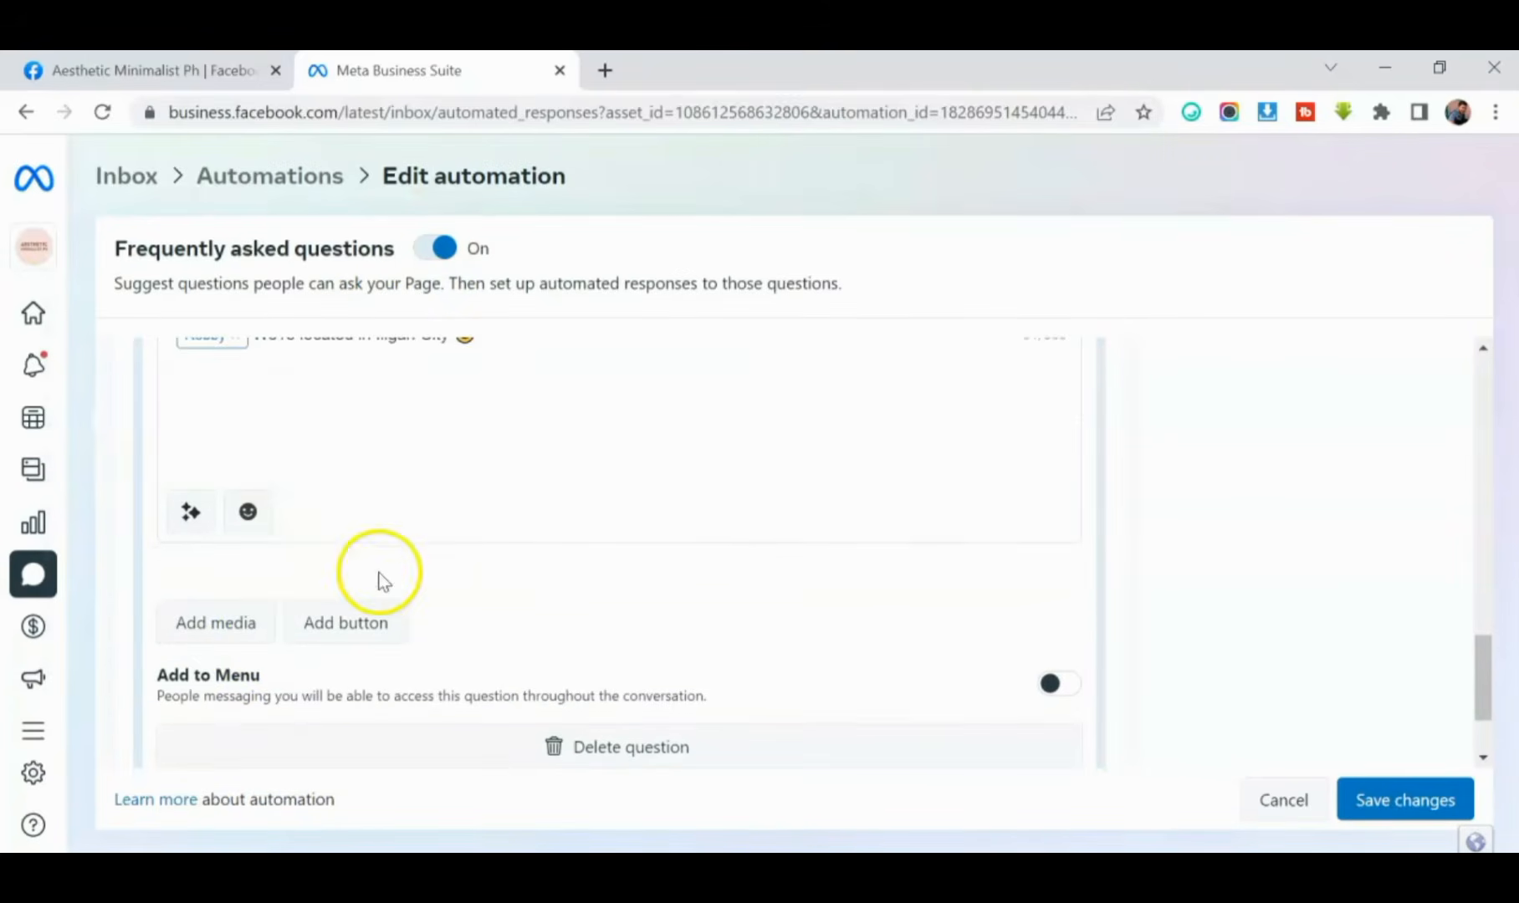
{"action": "scroll", "coordinate": [371, 656], "scroll_direction": "down", "scroll_amount": 2}
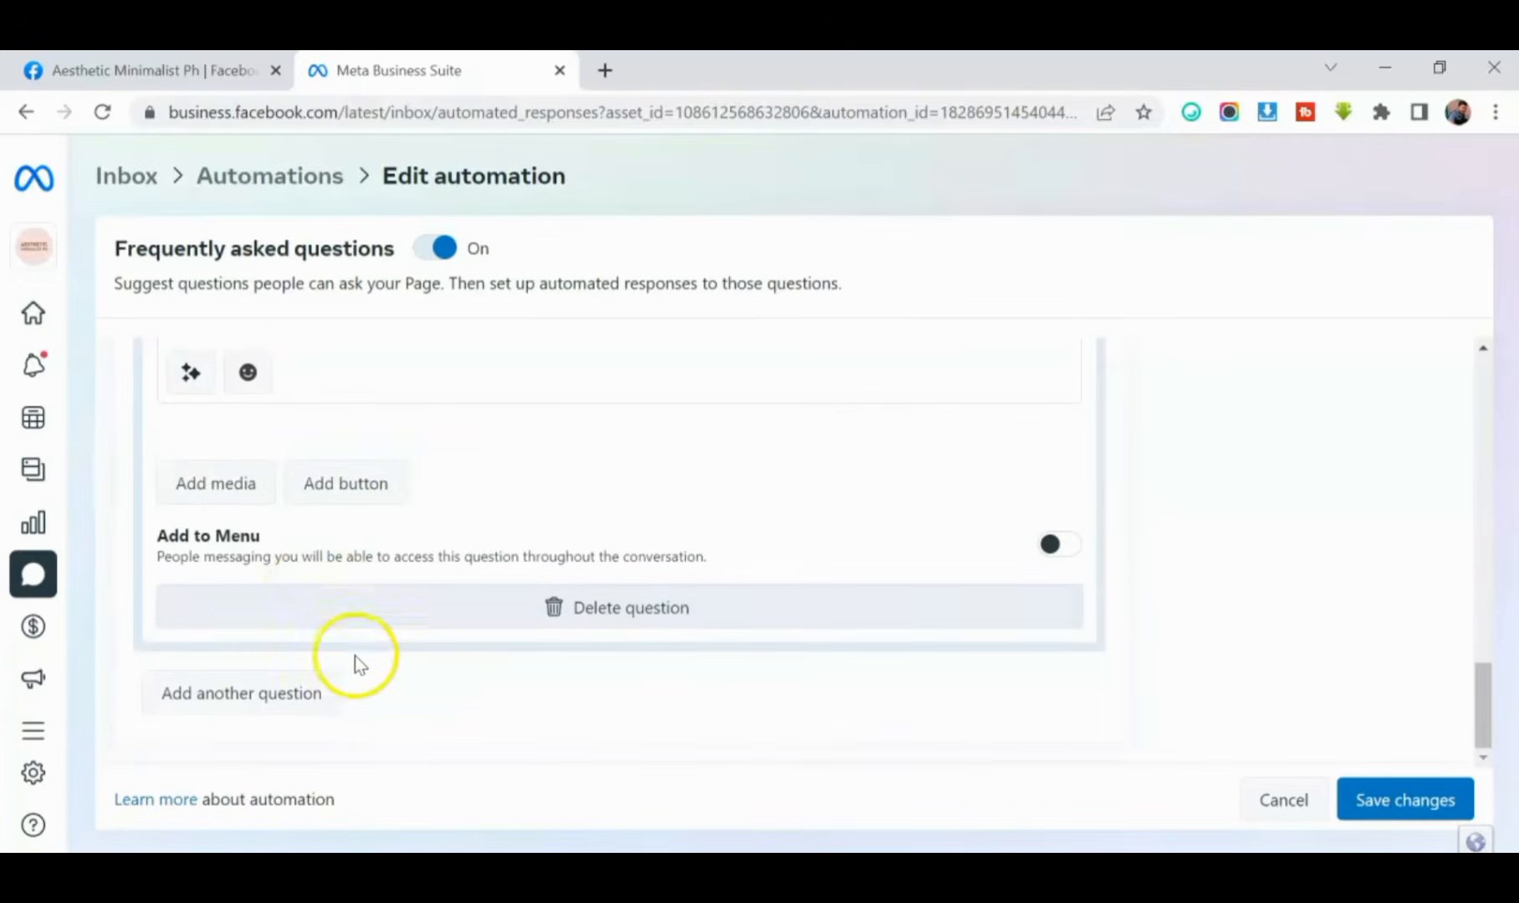
- Add a third Messenger question to the automation with the text "How much are your Products?"
{"action": "left_click", "coordinate": [215, 706]}
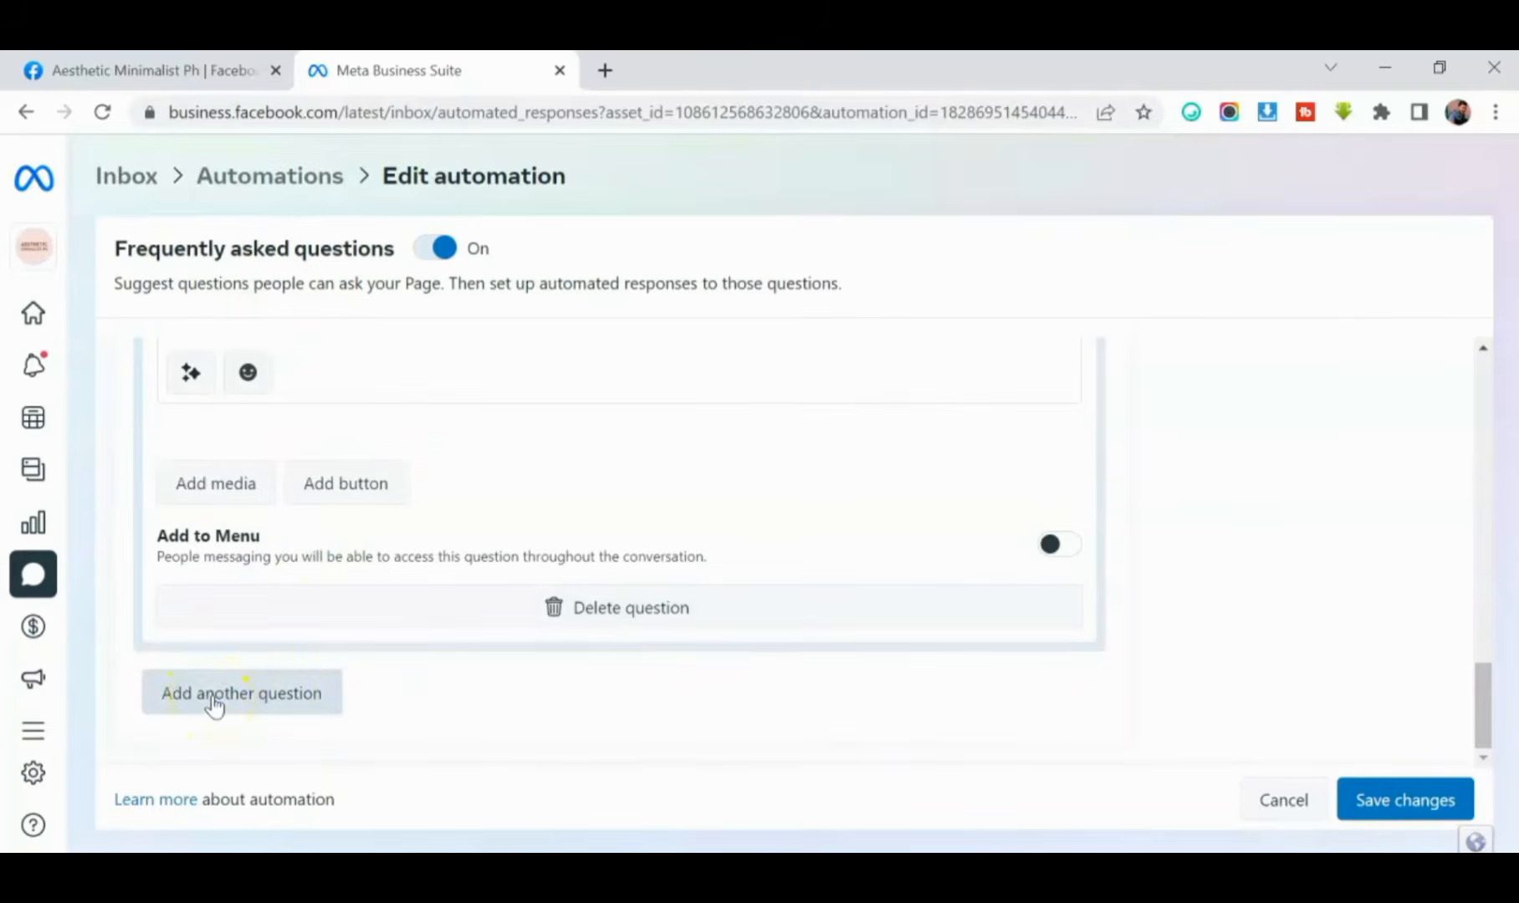
{"action": "scroll", "coordinate": [295, 723], "scroll_direction": "down", "scroll_amount": 1}
{"action": "left_click", "coordinate": [1070, 621]}
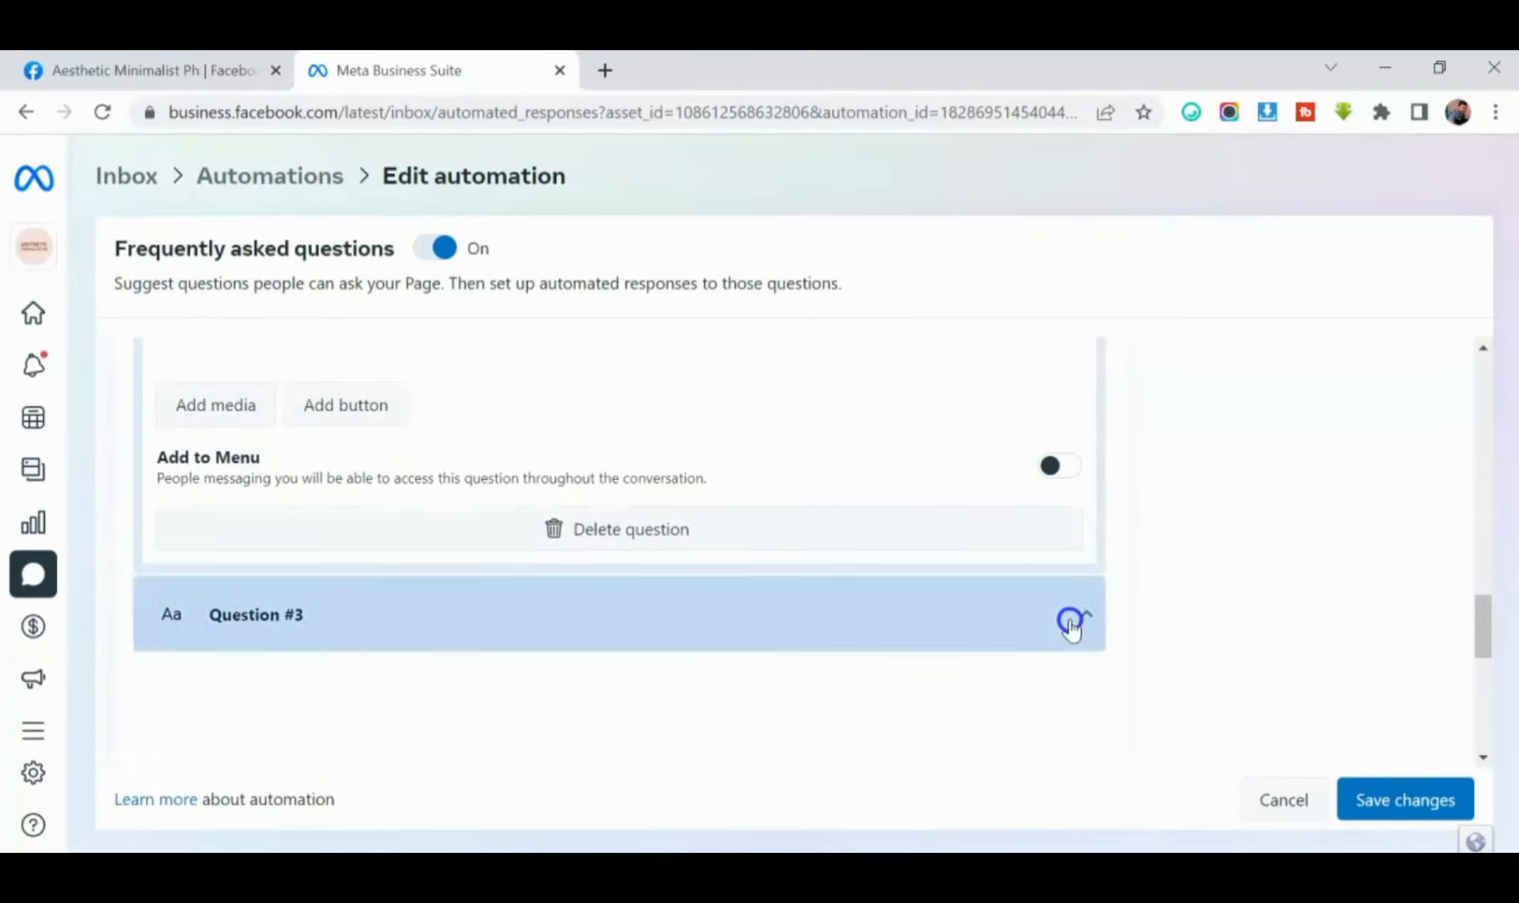
{"action": "left_click", "coordinate": [326, 715]}
{"action": "type", "text": "How much"}
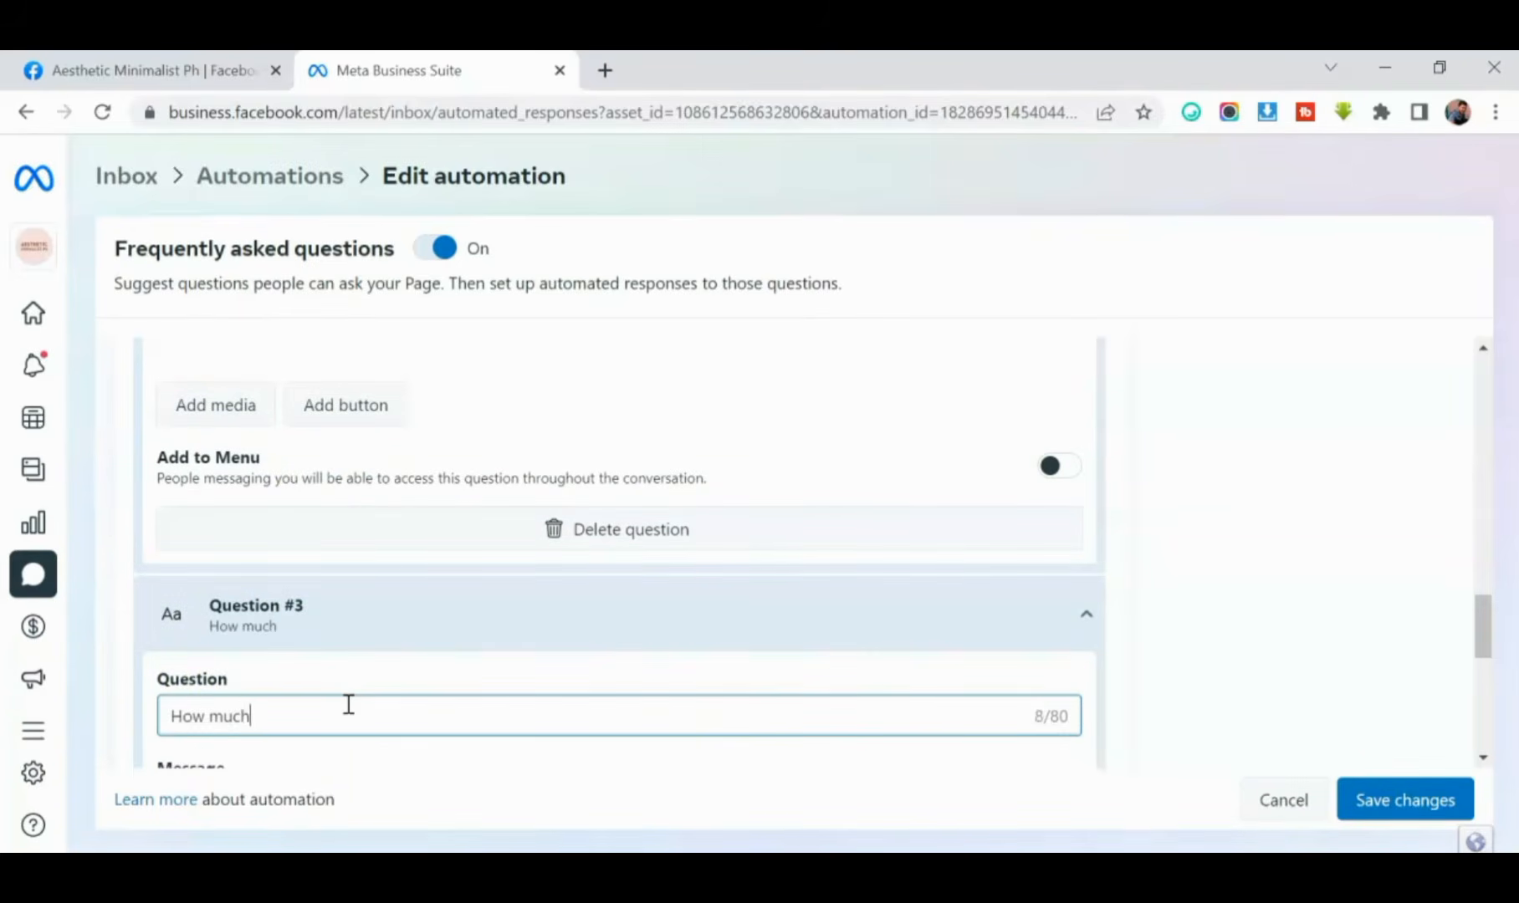
{"action": "type", "text": " are your Products?"}
- Enter "Our products are Home decors & other minimalist stuffs" as the automated answer to the third question
{"action": "scroll", "coordinate": [158, 701], "scroll_direction": "down", "scroll_amount": 1}
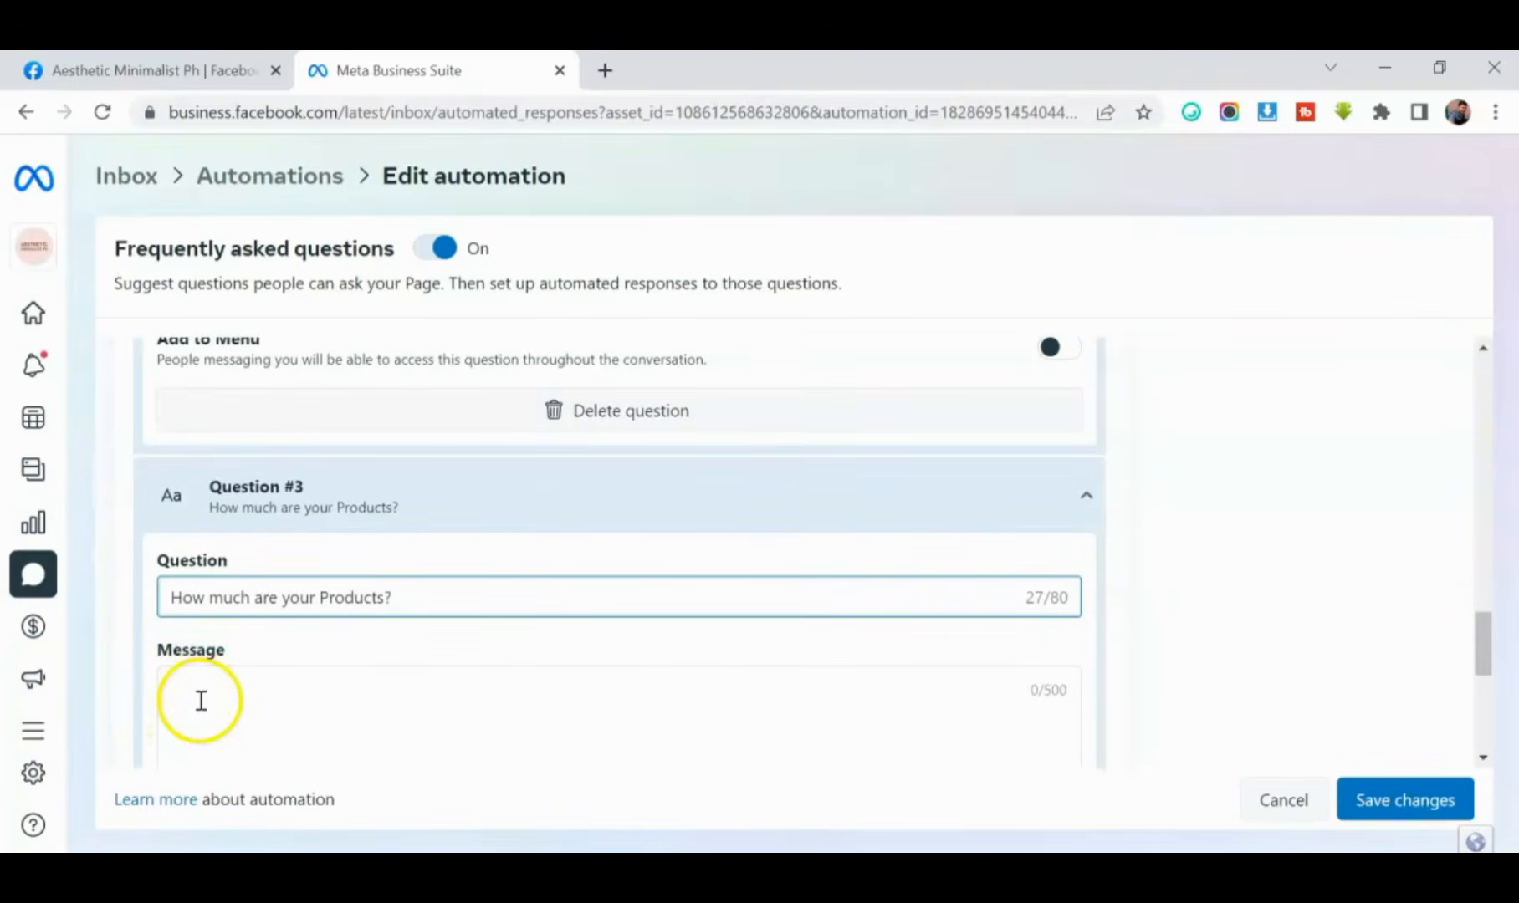
{"action": "left_click", "coordinate": [241, 719]}
{"action": "type", "text": "Our"}
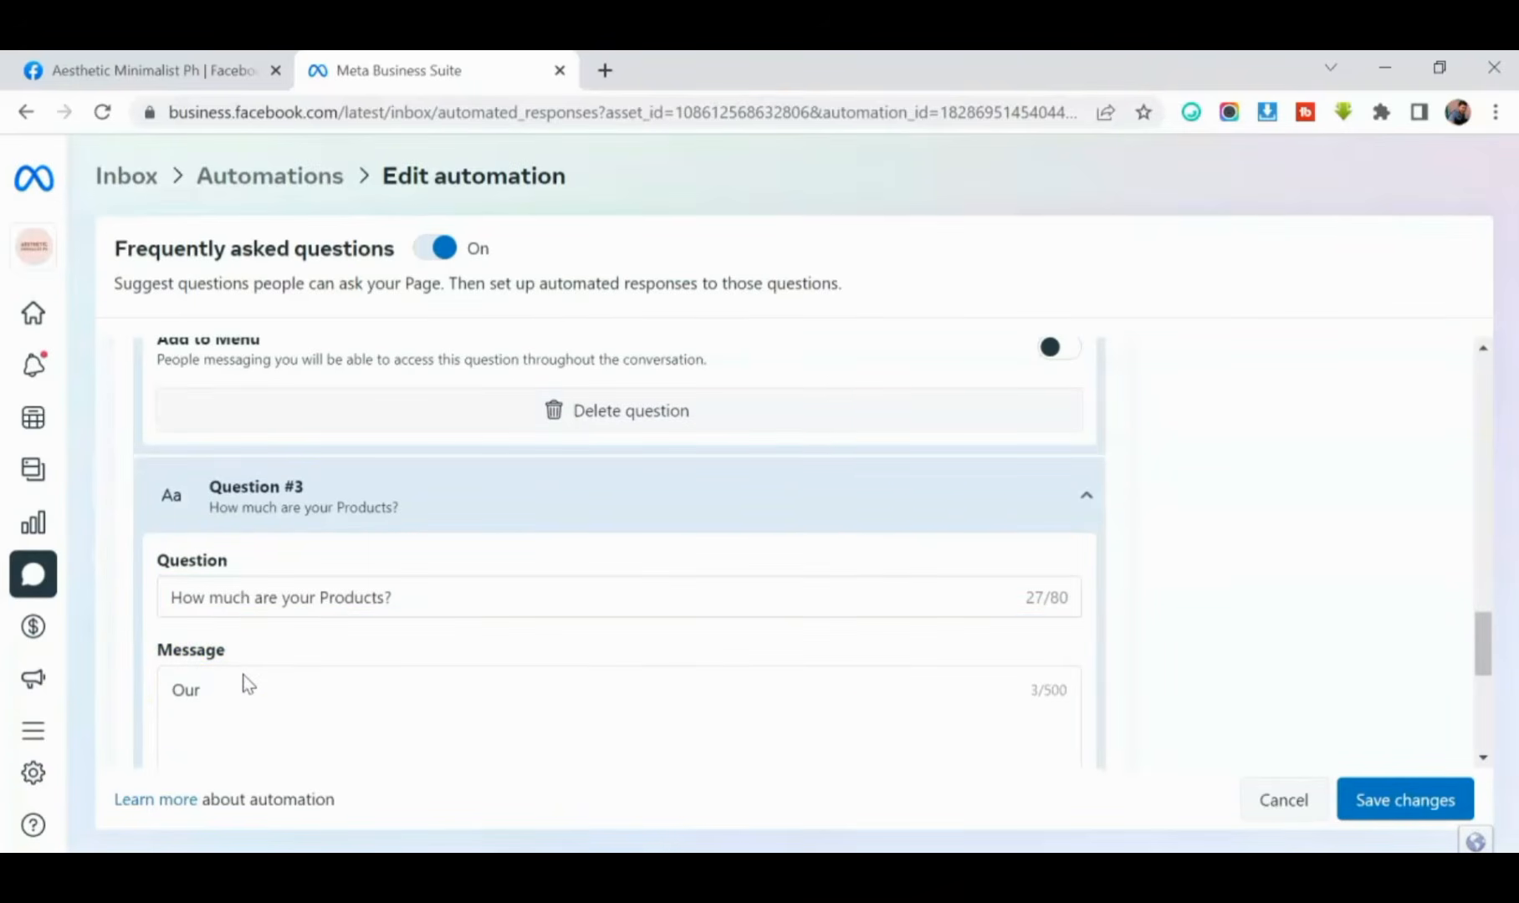
{"action": "type", "text": " products are Home decors & other minimalist stuffs"}
- Save the changes to the Frequently asked questions automation
{"action": "scroll", "coordinate": [385, 632], "scroll_direction": "down", "scroll_amount": 4}
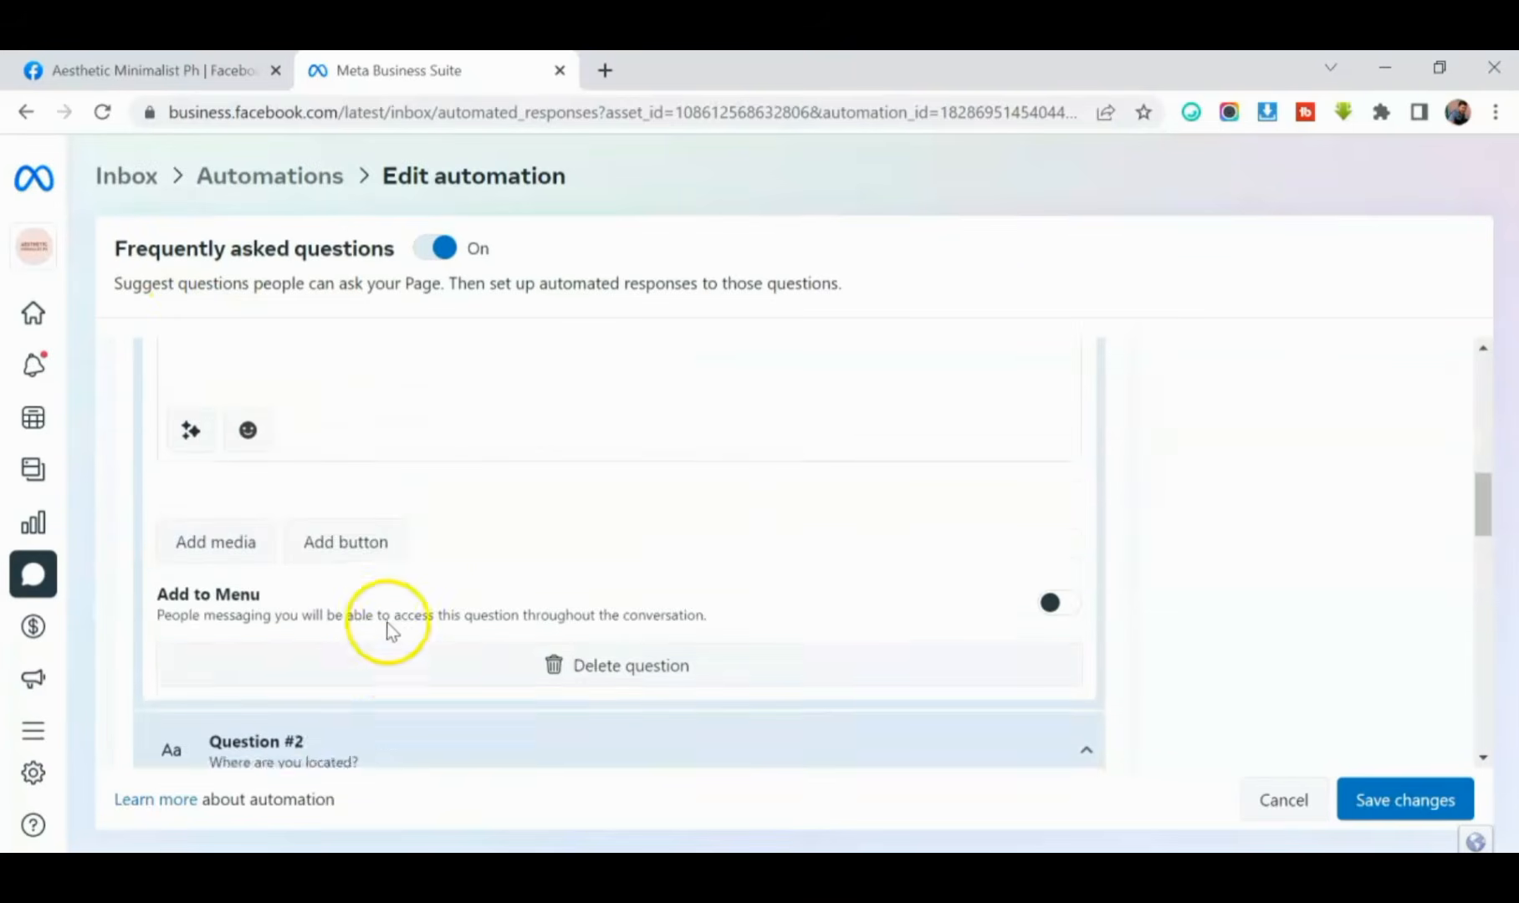
{"action": "scroll", "coordinate": [385, 602], "scroll_direction": "up", "scroll_amount": 8}
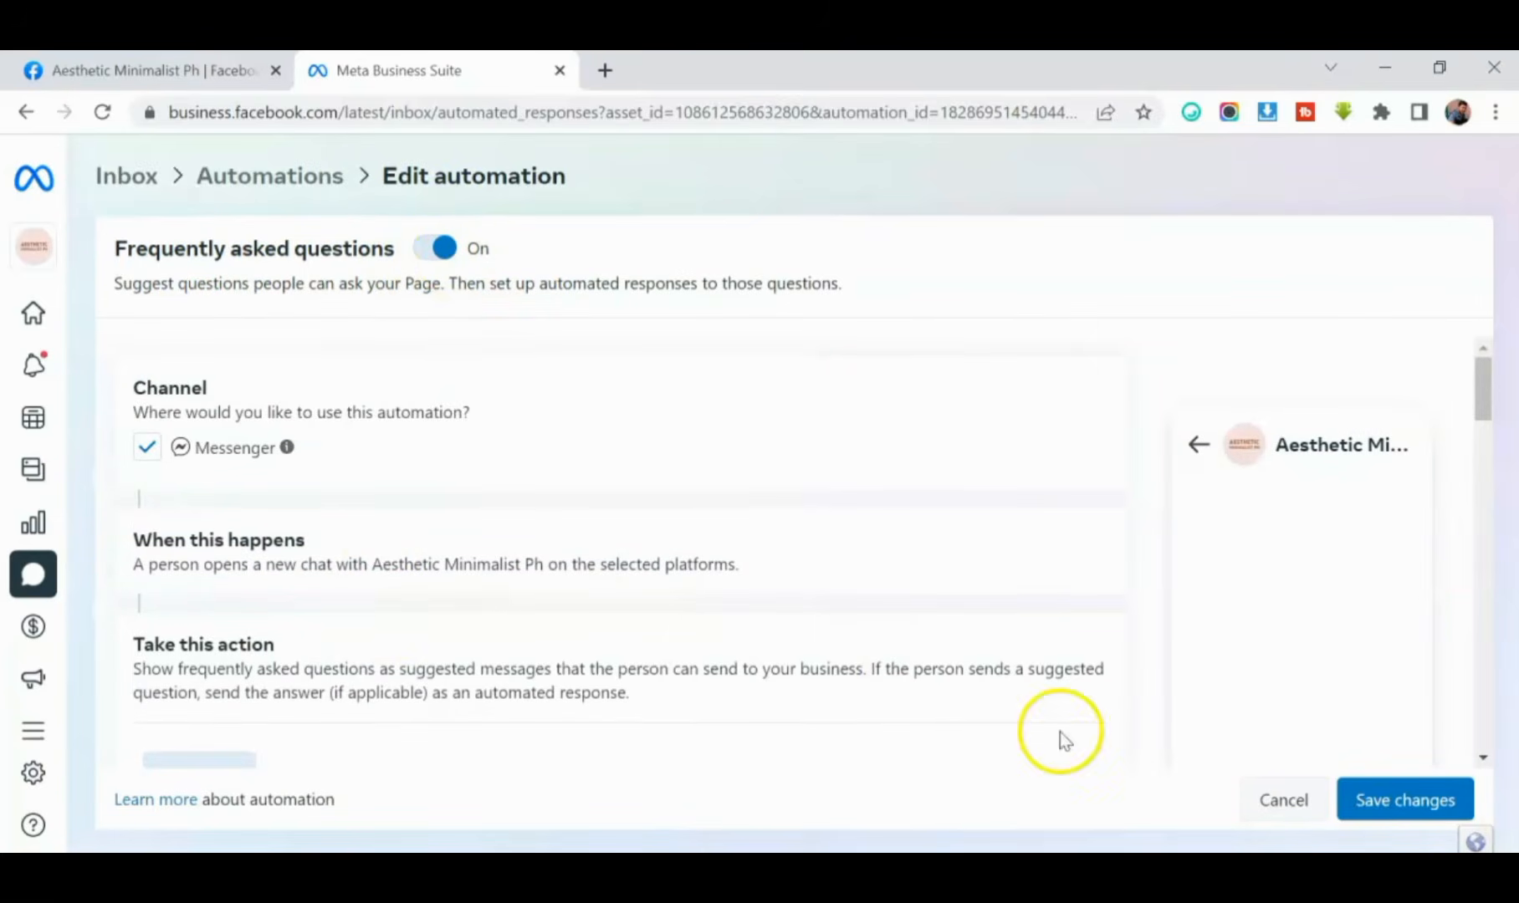
{"action": "left_click", "coordinate": [1403, 804]}
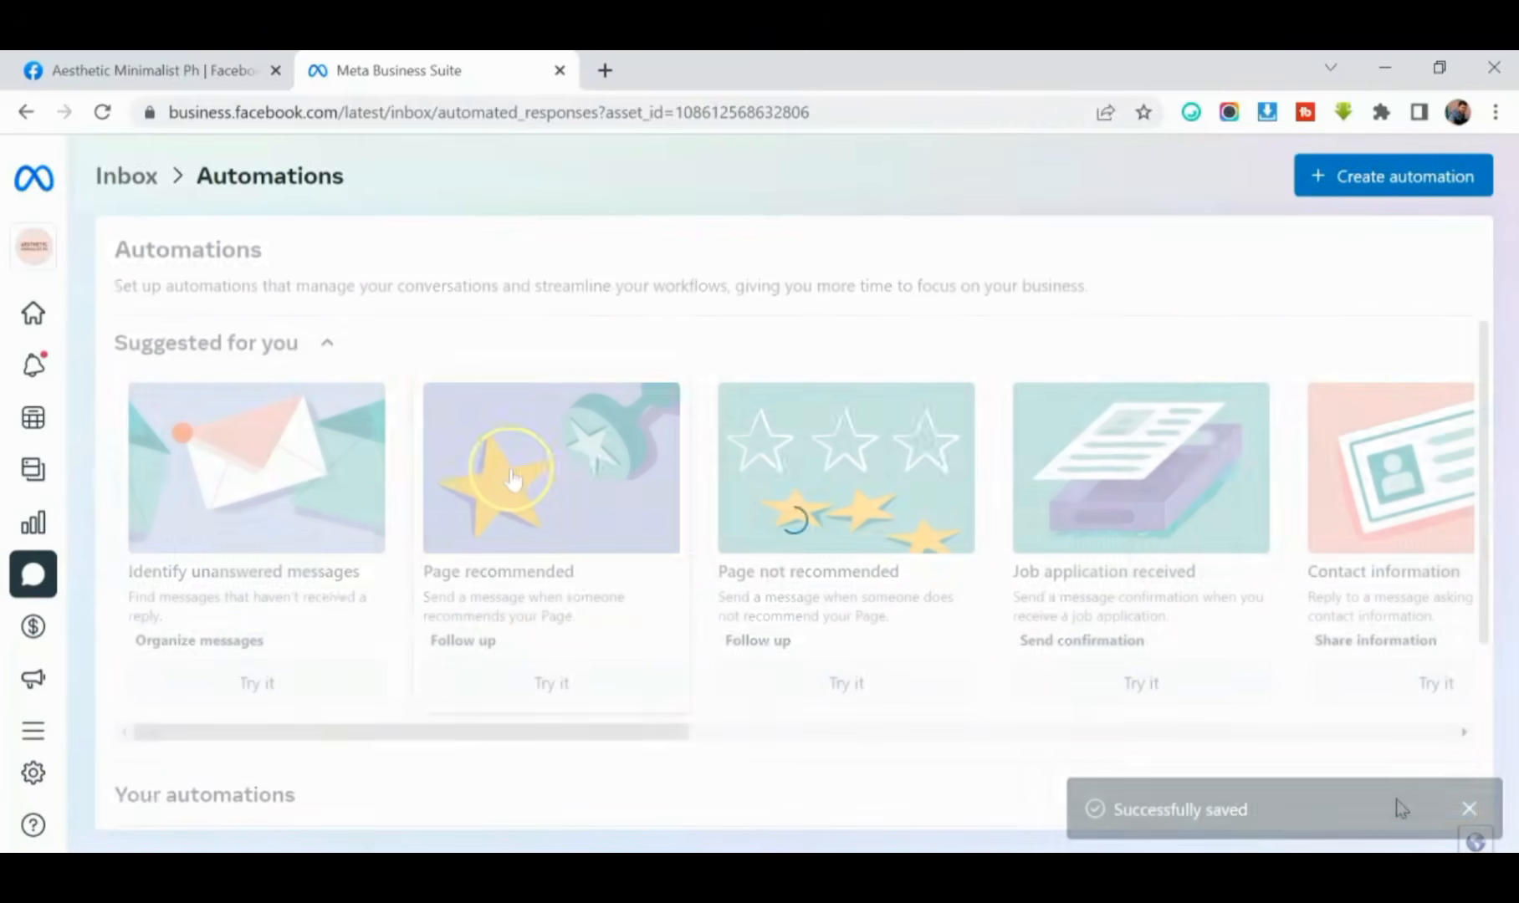
- Review the status of the Page's own automations and browse the full range of suggested automations
{"action": "scroll", "coordinate": [507, 481], "scroll_direction": "down", "scroll_amount": 1}
{"action": "scroll", "coordinate": [507, 703], "scroll_direction": "down", "scroll_amount": 2}
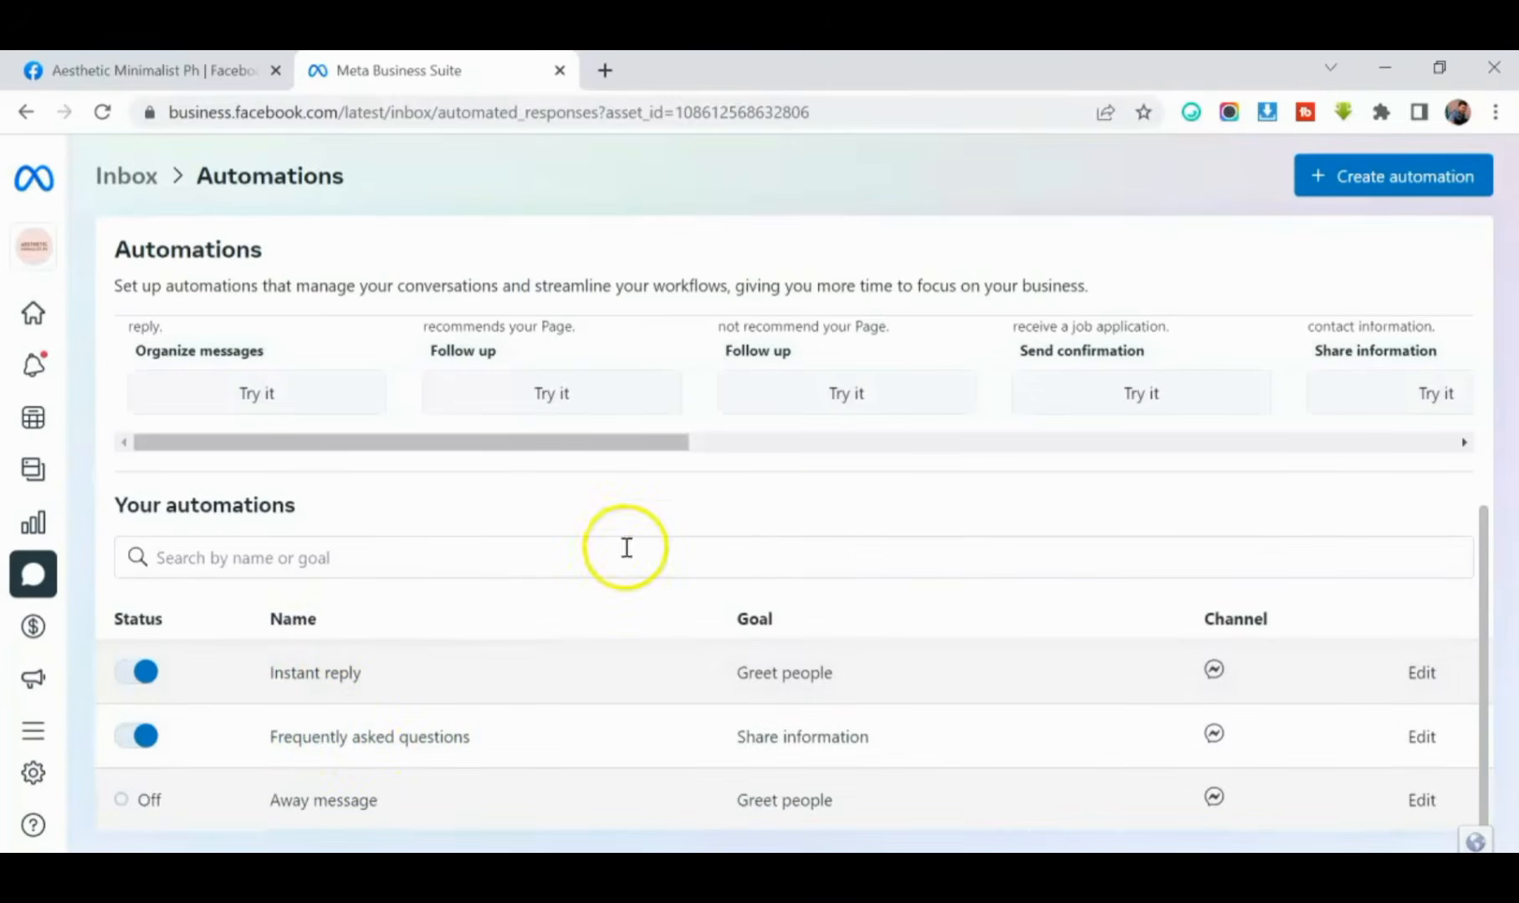
{"action": "scroll", "coordinate": [754, 585], "scroll_direction": "up", "scroll_amount": 3}
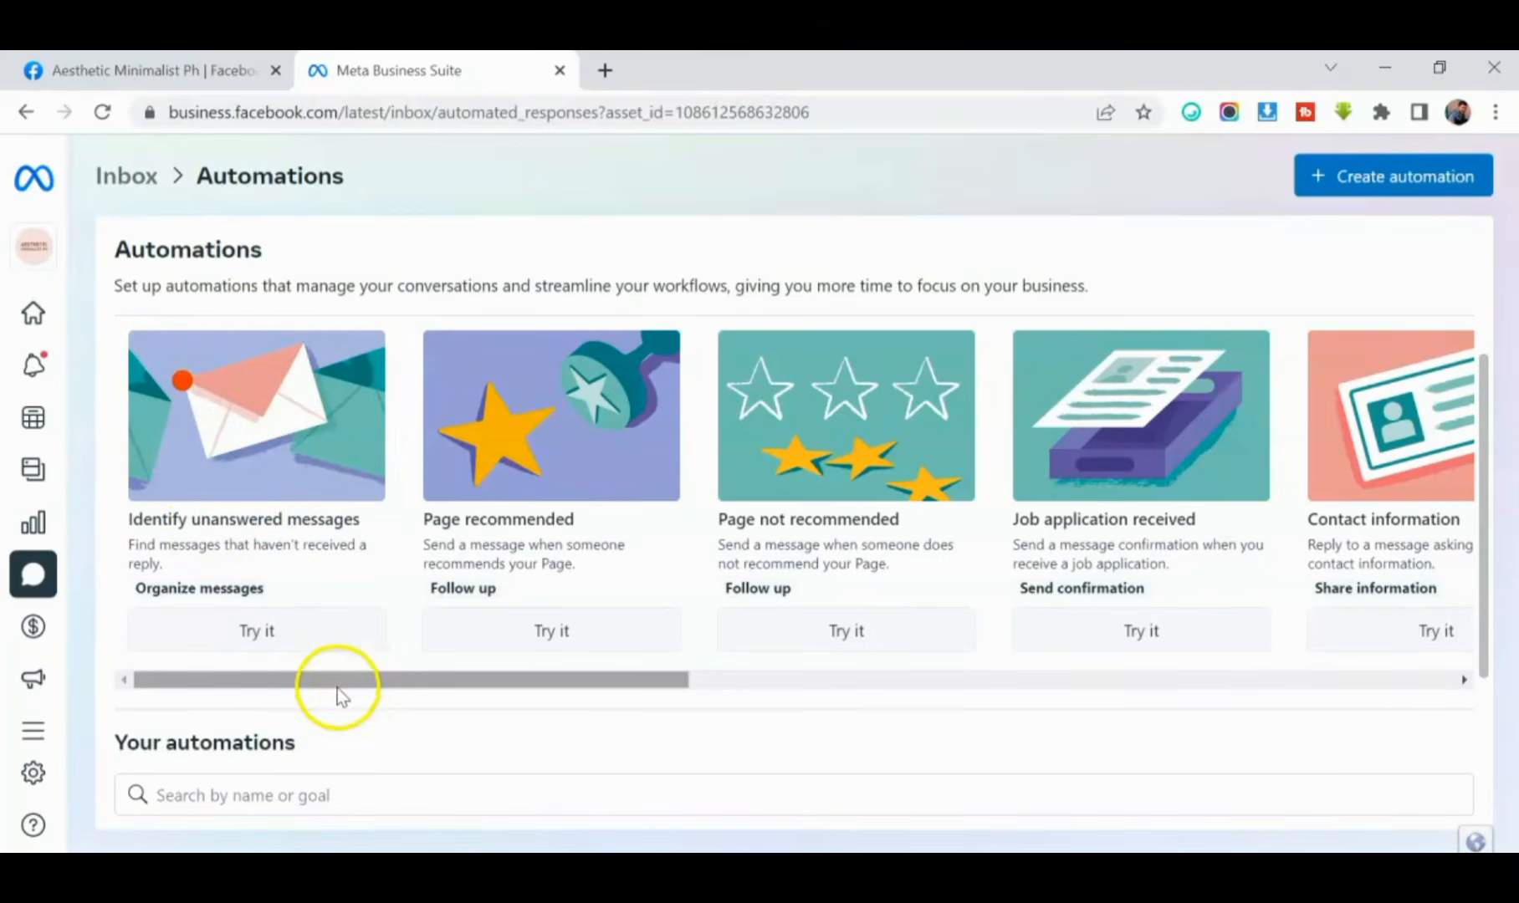
{"action": "left_click_drag", "start_coordinate": [326, 682], "coordinate": [1047, 795]}
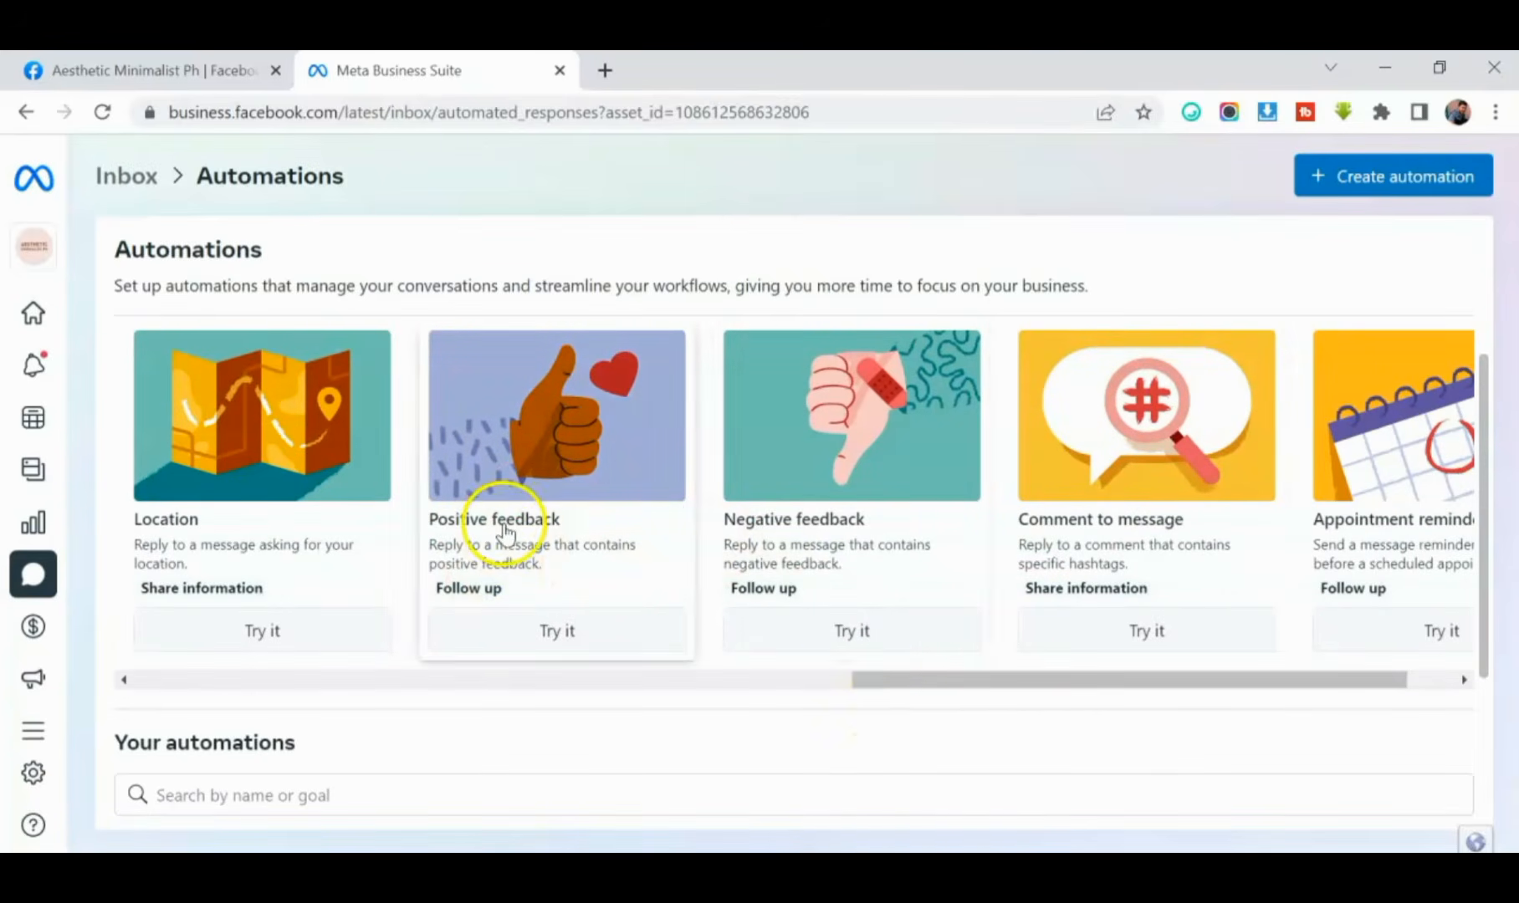
{"action": "left_click_drag", "start_coordinate": [911, 684], "coordinate": [990, 706]}
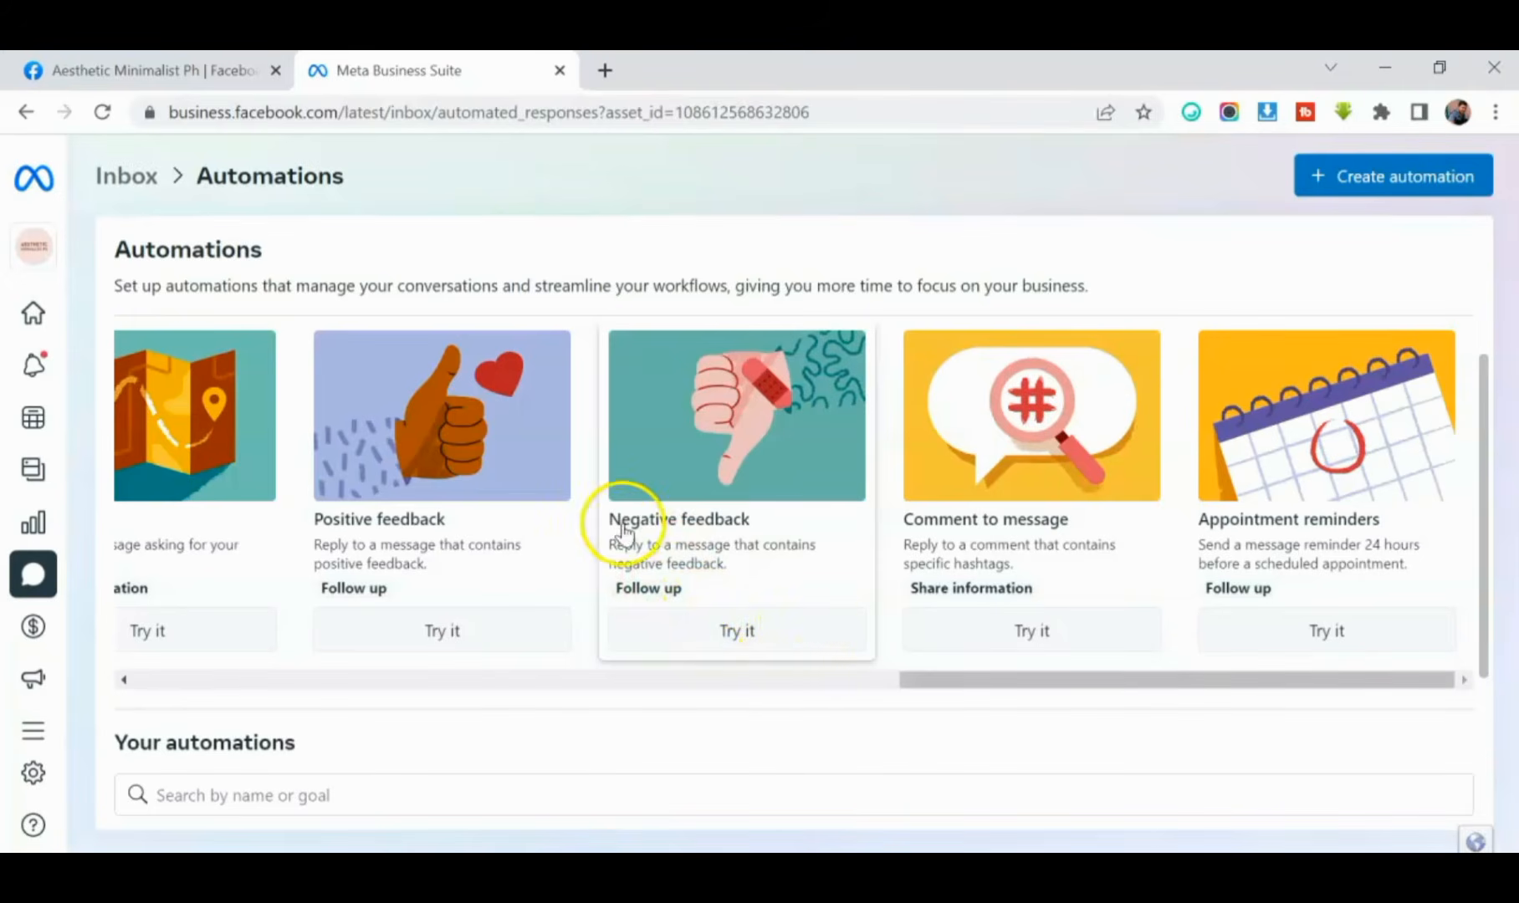
{"action": "left_click_drag", "start_coordinate": [943, 681], "coordinate": [115, 795]}
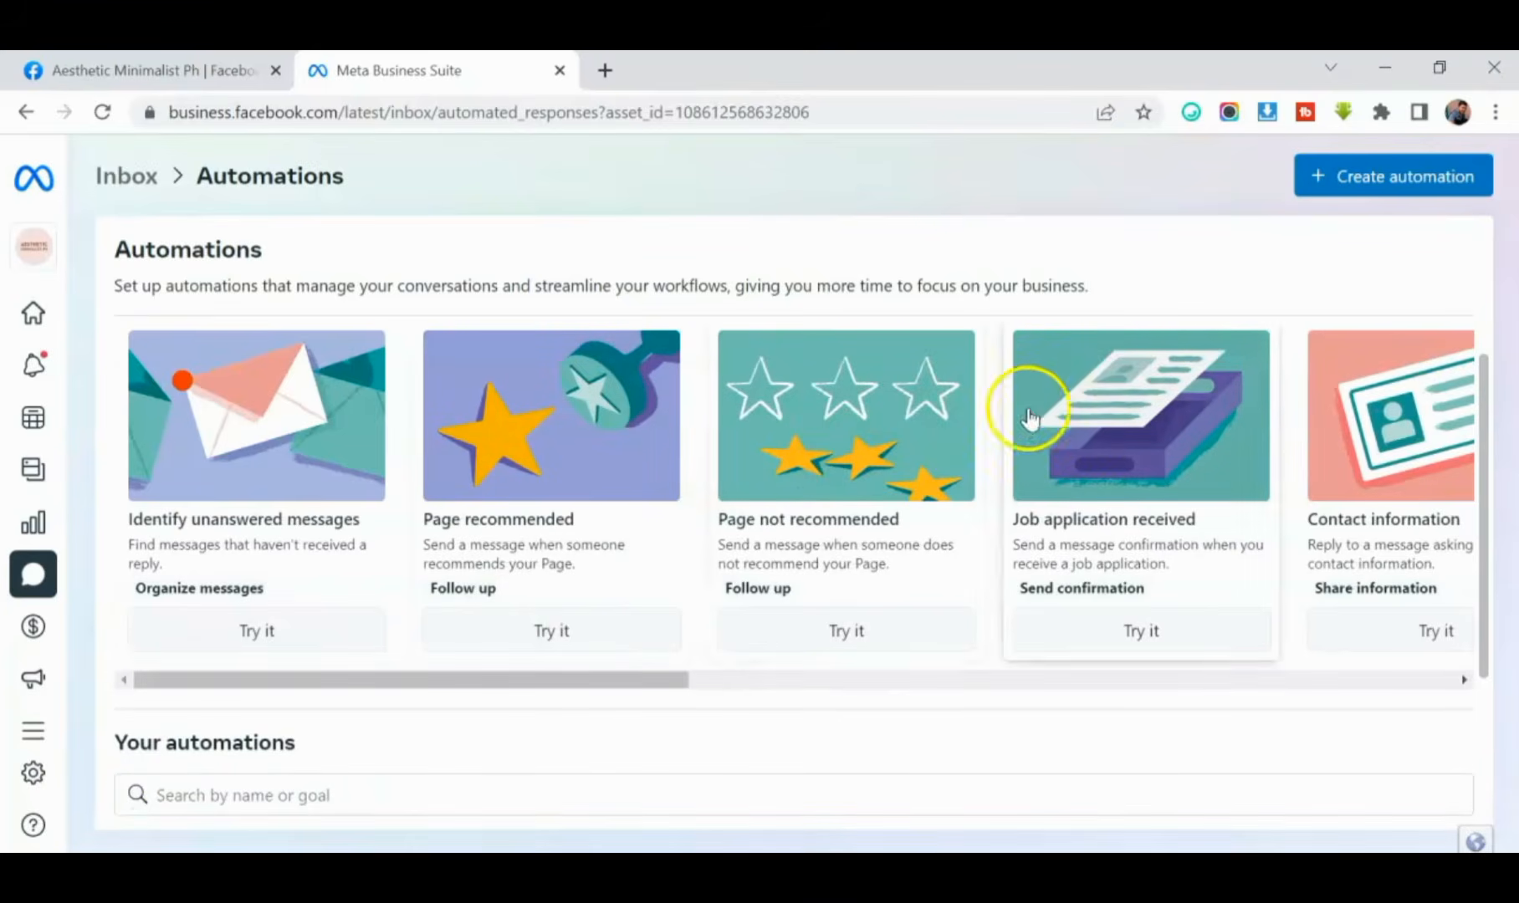